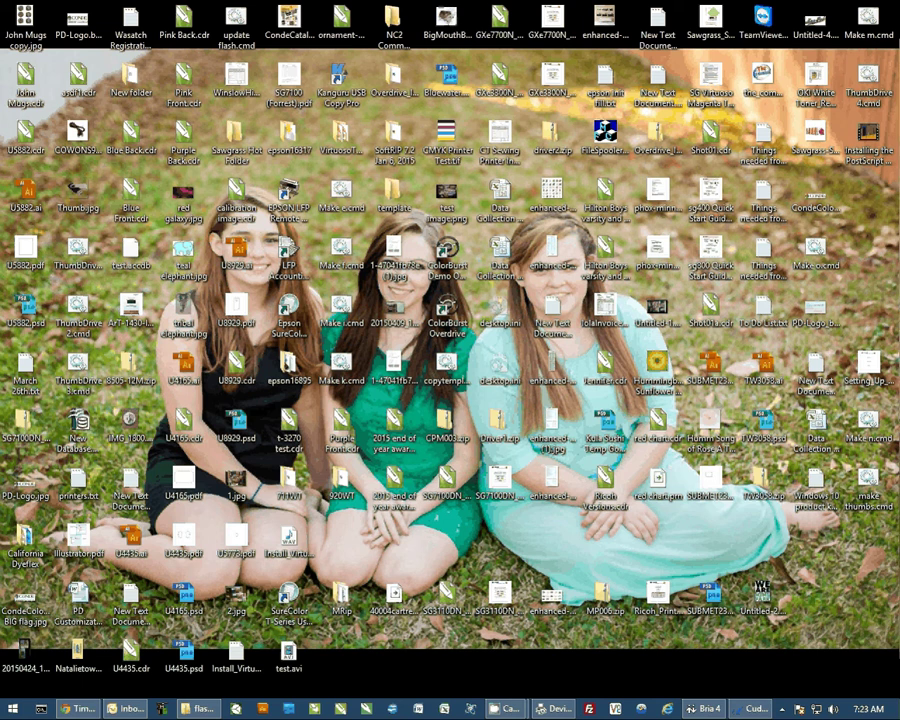
- Bring the Virtuoso flashdrive folder window to the front with Alt+Tab
{"action": "key", "text": "alt+Tab"}
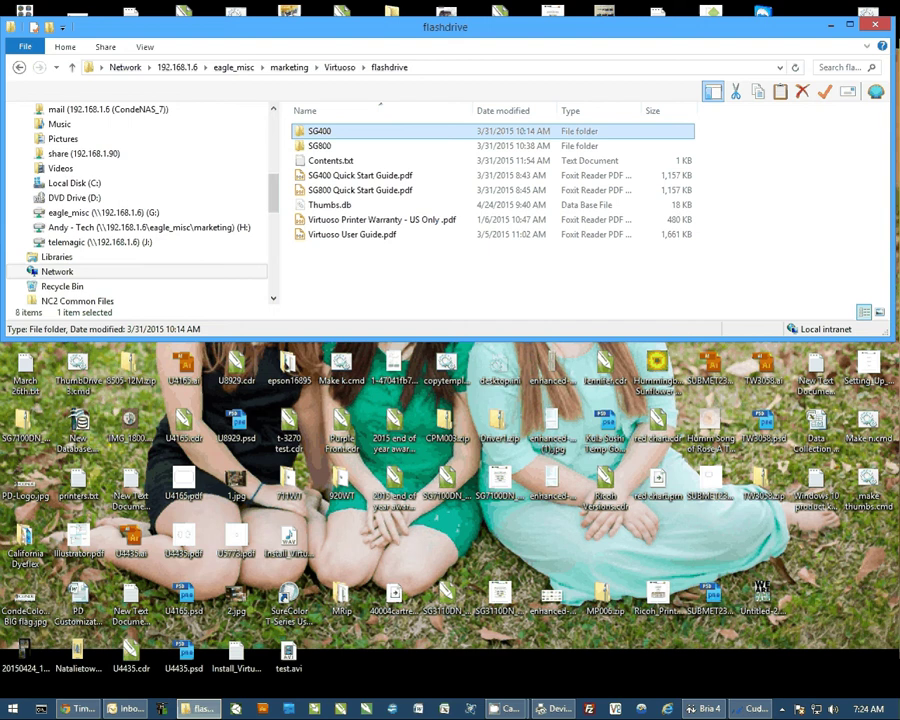
- Install the SG800 DyeTrans High Quality DL.icm profile from SG800 > ICC Profile
{"action": "double_click", "coordinate": [318, 147]}
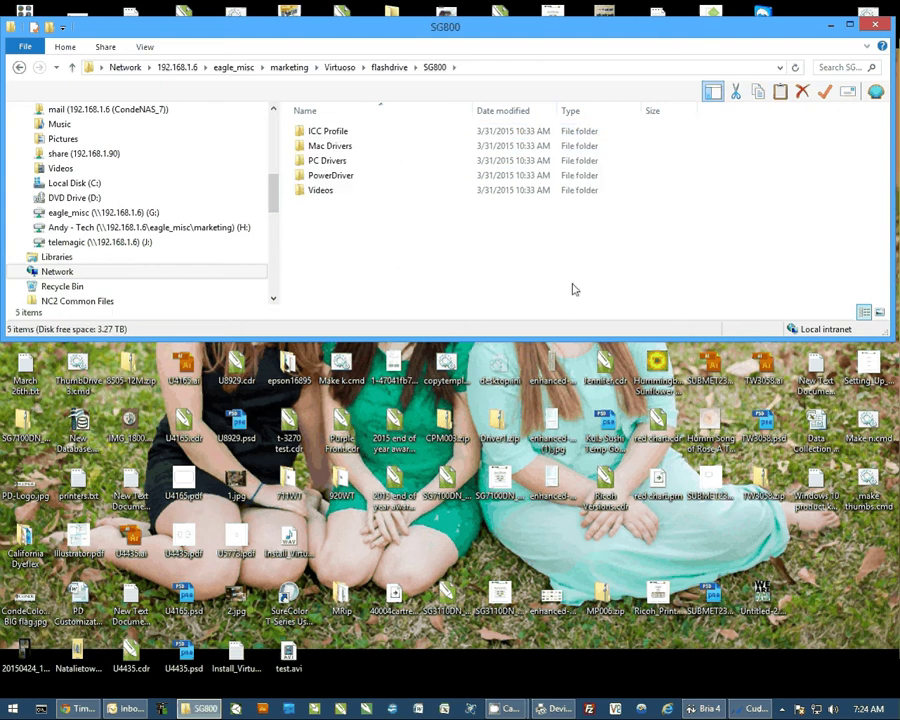
{"action": "double_click", "coordinate": [343, 136]}
{"action": "right_click", "coordinate": [339, 133]}
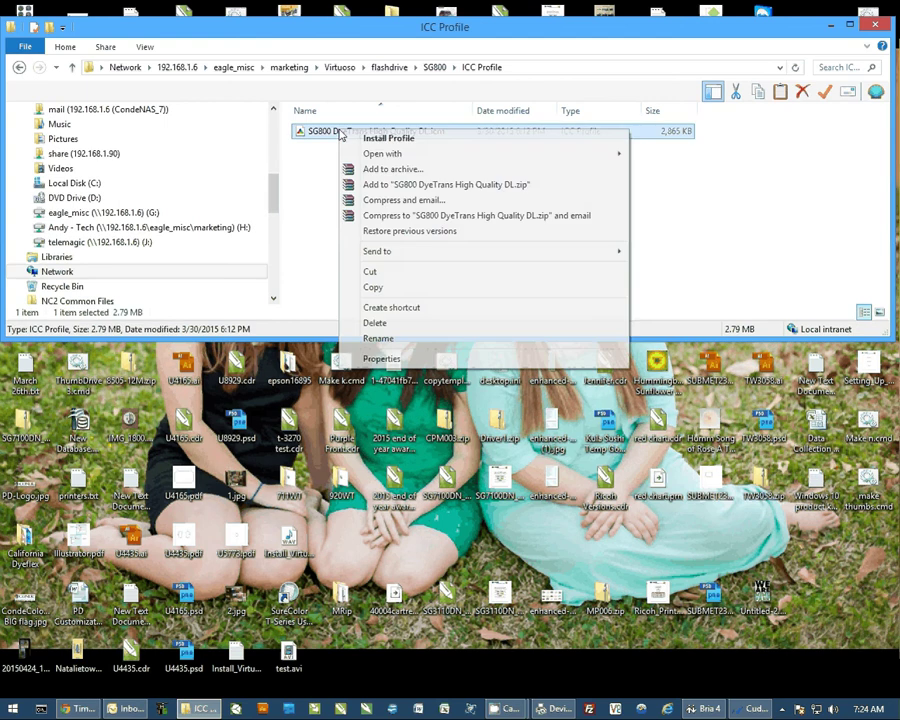
{"action": "left_click", "coordinate": [390, 140]}
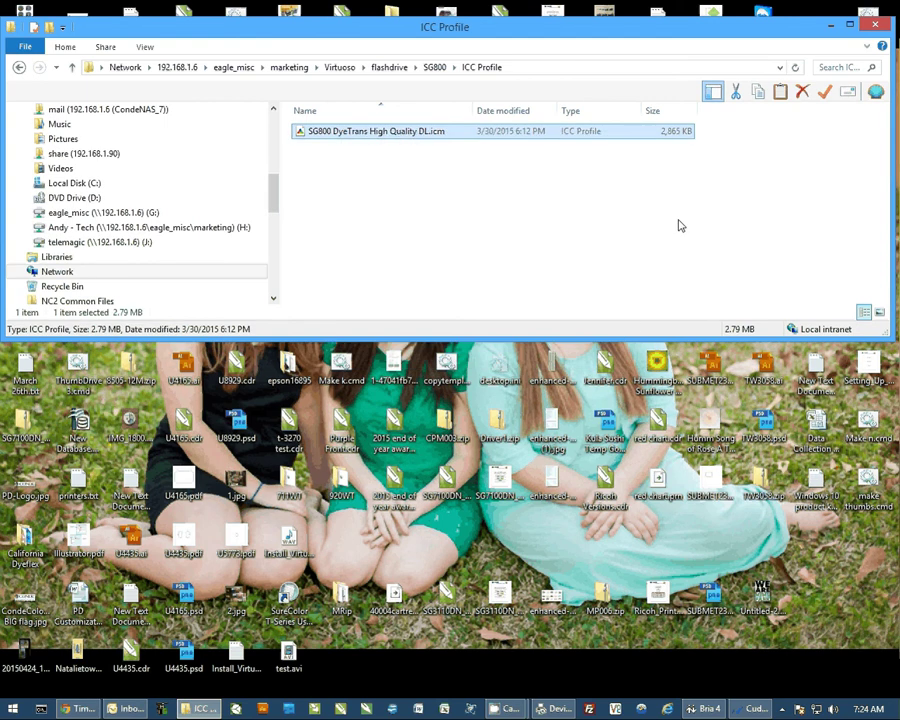
{"action": "left_click", "coordinate": [435, 68]}
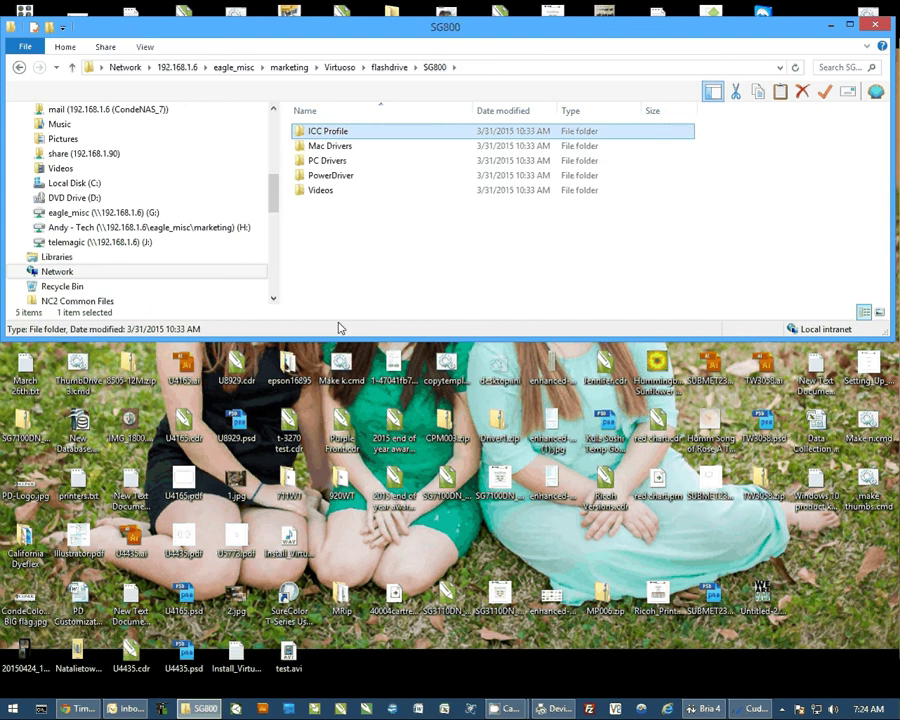
- Run SG800_Windows_64bit.exe from the PC Drivers folder
{"action": "double_click", "coordinate": [322, 161]}
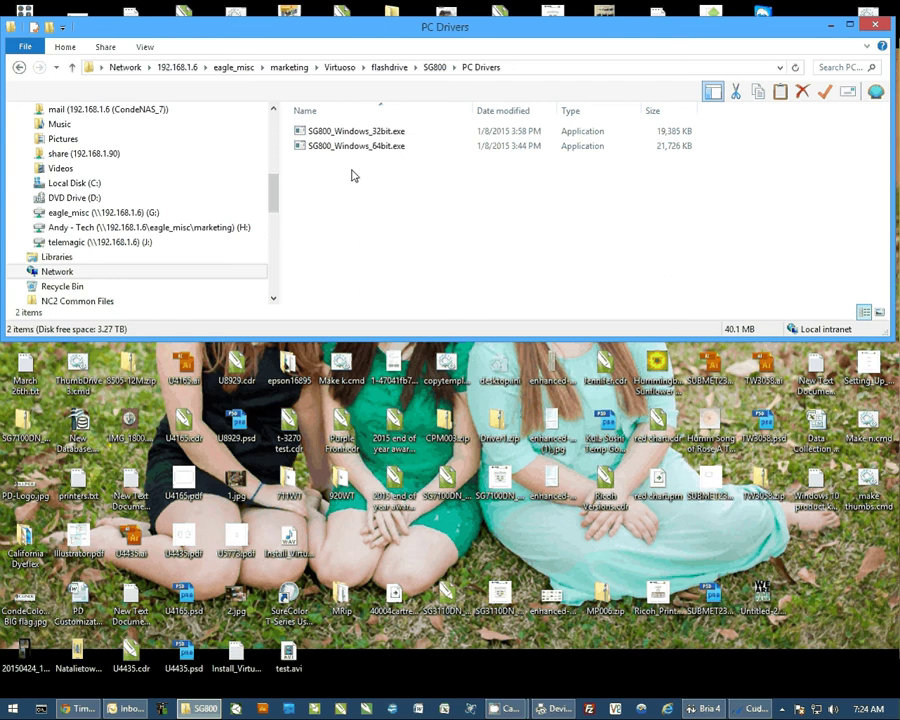
{"action": "left_click", "coordinate": [407, 154]}
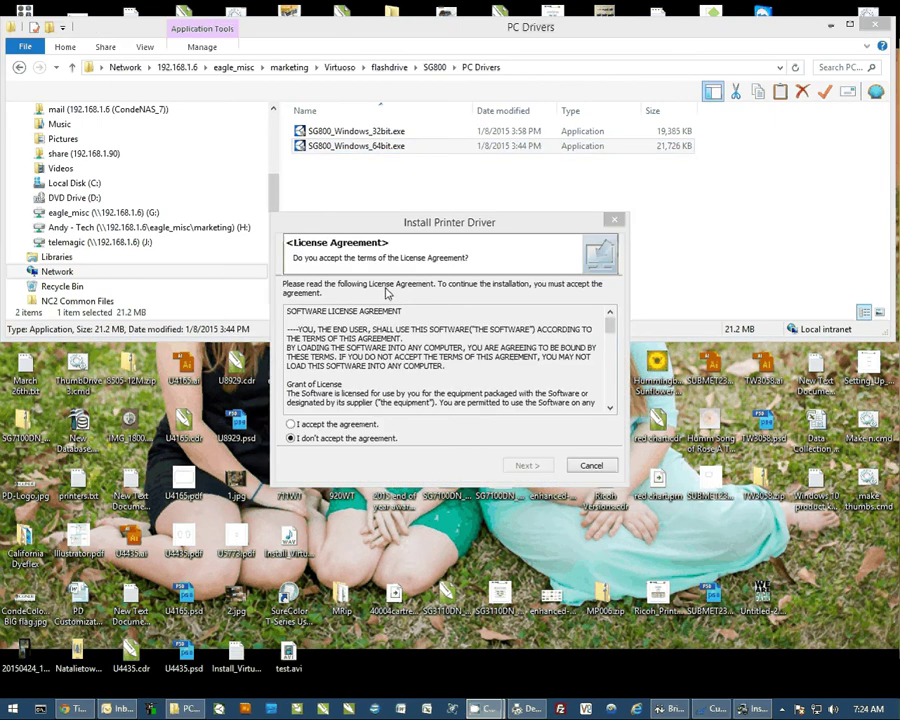
- Accept the license and proceed with the 'Connect USB cable' option until driver files are copied
{"action": "left_click", "coordinate": [291, 424]}
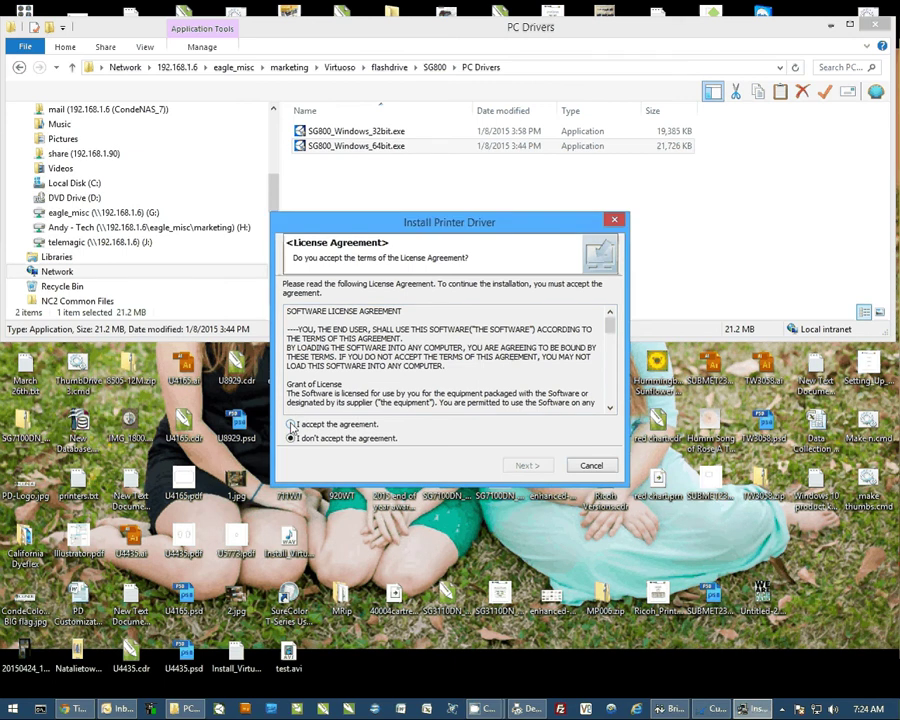
{"action": "left_click", "coordinate": [291, 424]}
{"action": "left_click", "coordinate": [526, 466]}
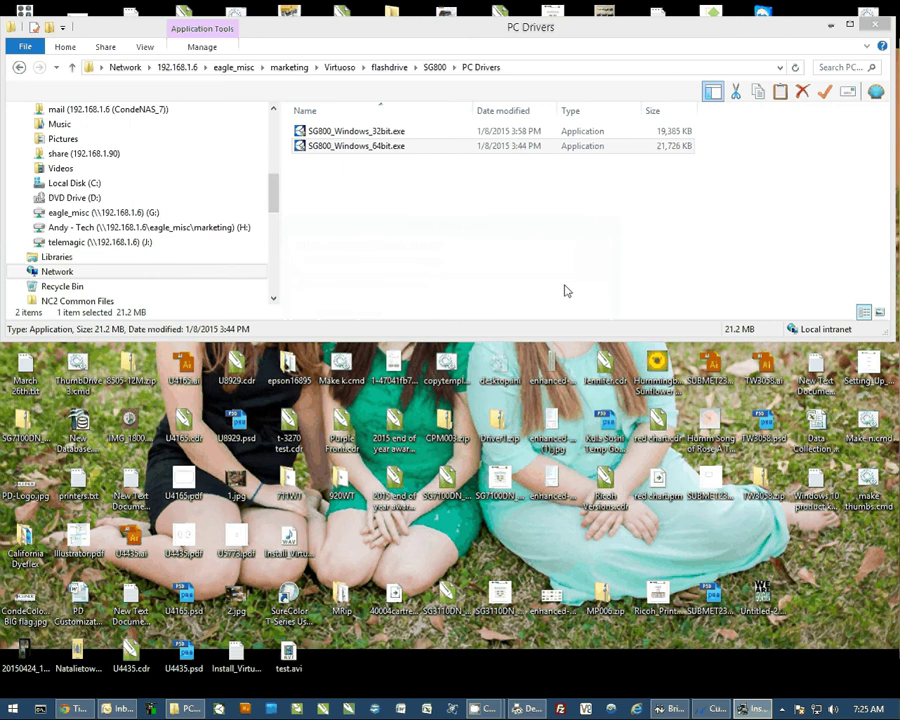
{"action": "left_click", "coordinate": [527, 466]}
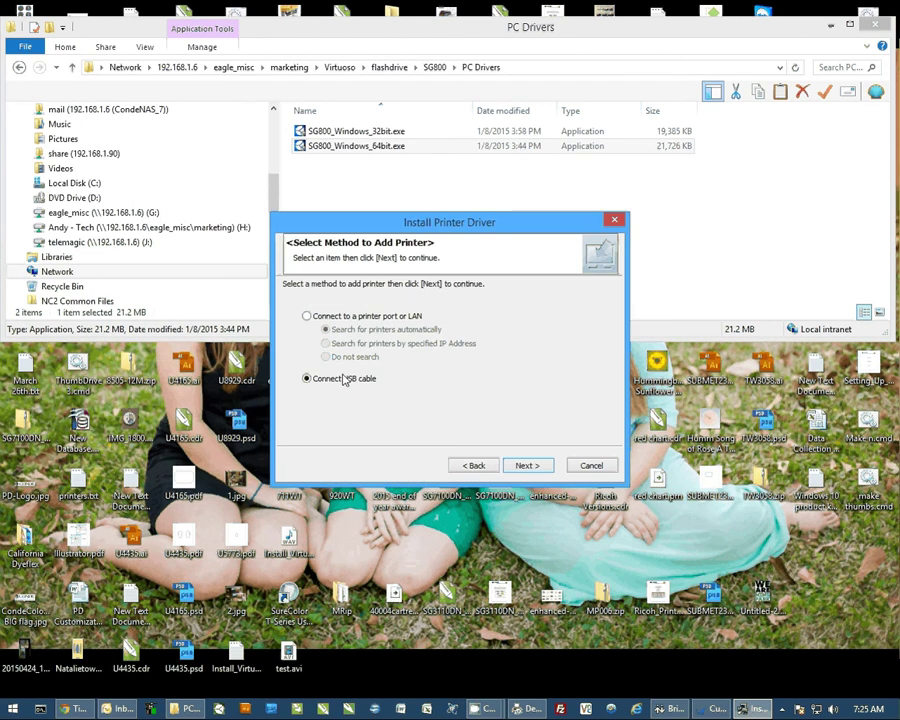
{"action": "left_click", "coordinate": [525, 464]}
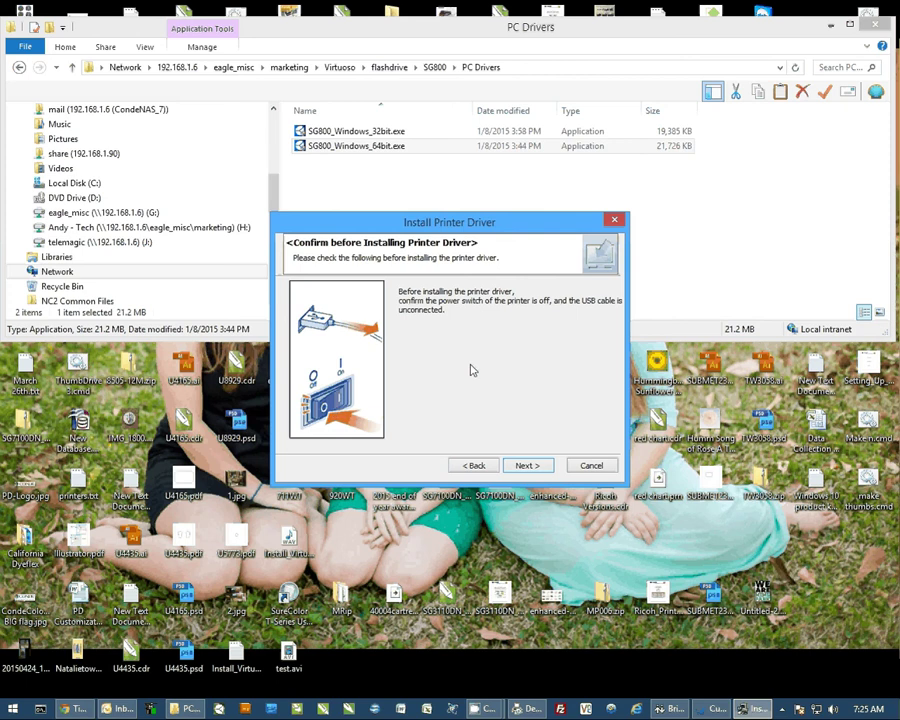
{"action": "left_click", "coordinate": [527, 466]}
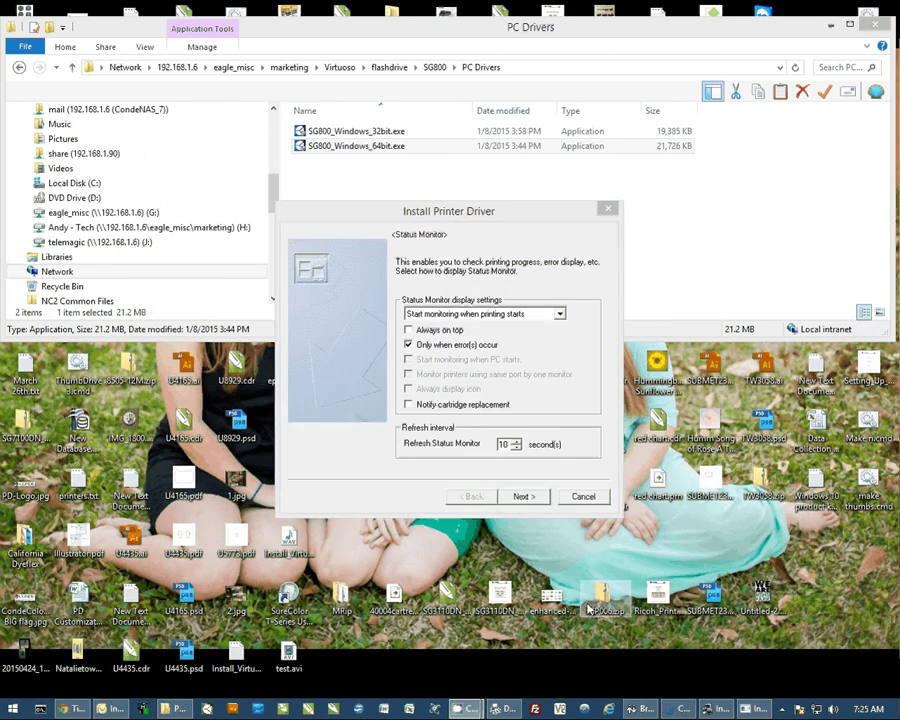
- Finish the driver install with default status monitor, no initial settings, and restart later
{"action": "left_click_drag", "start_coordinate": [435, 222], "coordinate": [423, 199]}
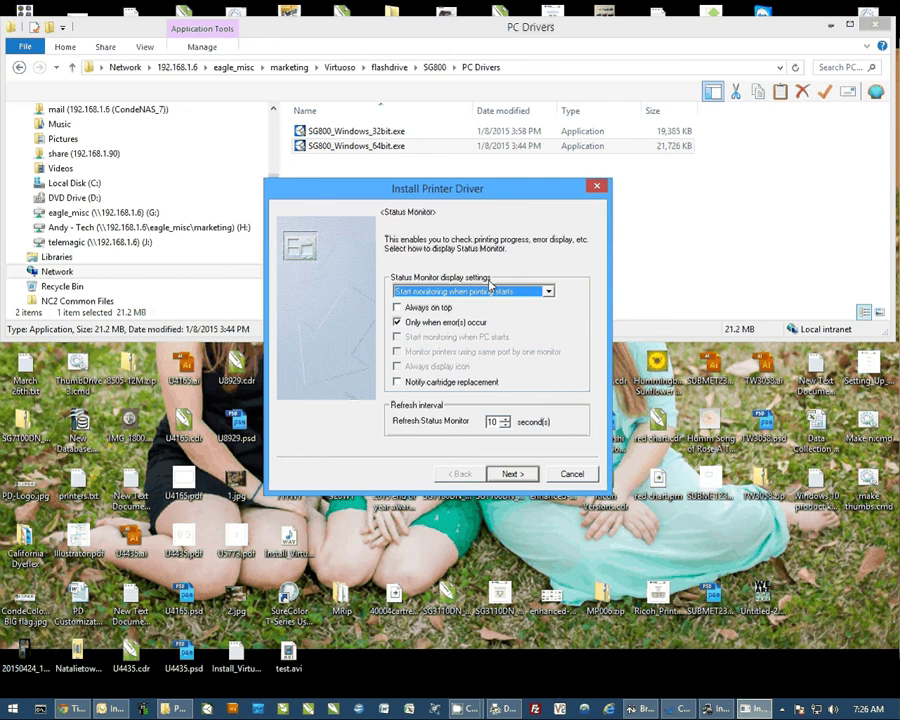
{"action": "left_click", "coordinate": [511, 473]}
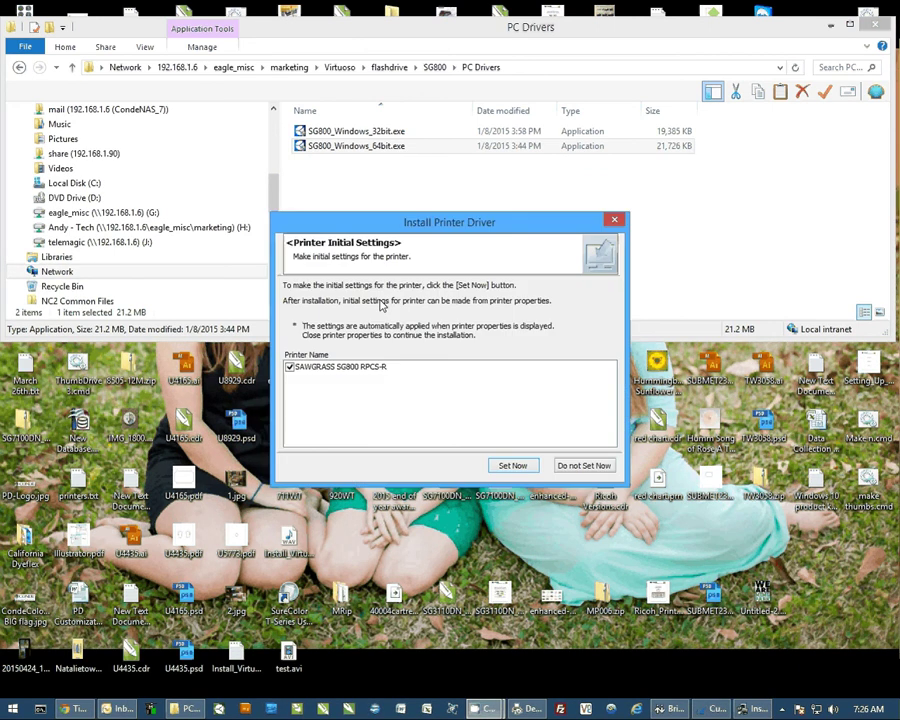
{"action": "left_click", "coordinate": [580, 466]}
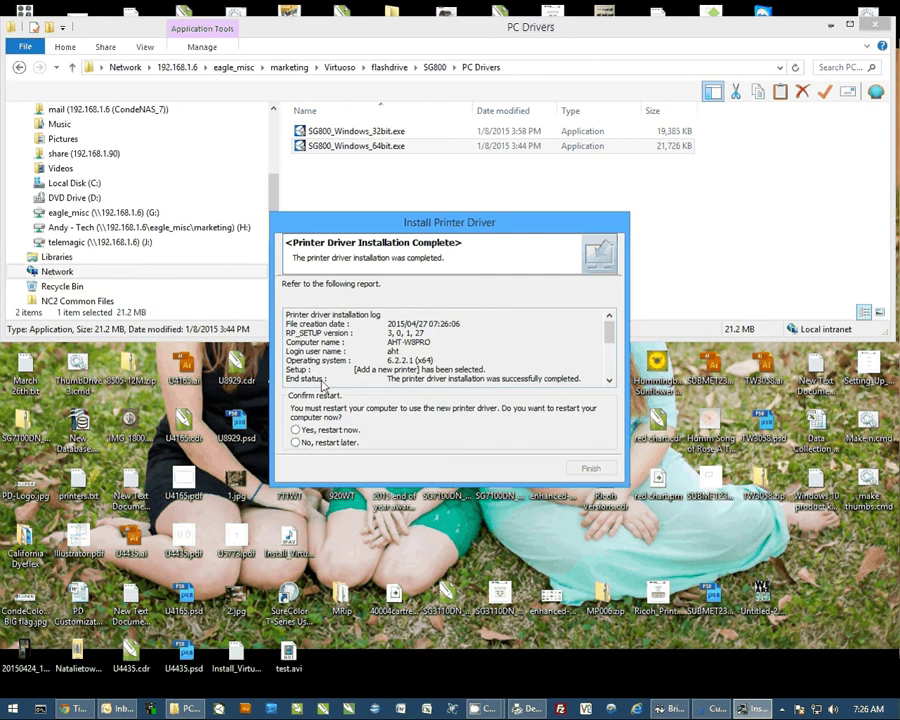
{"action": "left_click", "coordinate": [297, 443]}
{"action": "left_click", "coordinate": [592, 469]}
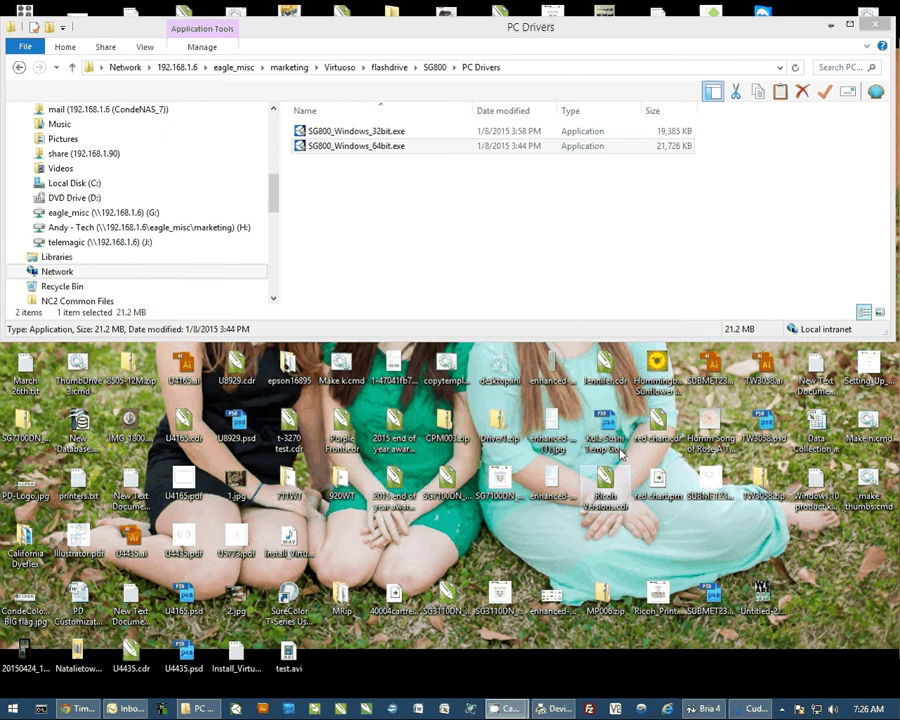
- Open Printer properties for SAWGRASS SG800 RPCS-R in Devices and Printers
{"action": "left_click", "coordinate": [830, 25]}
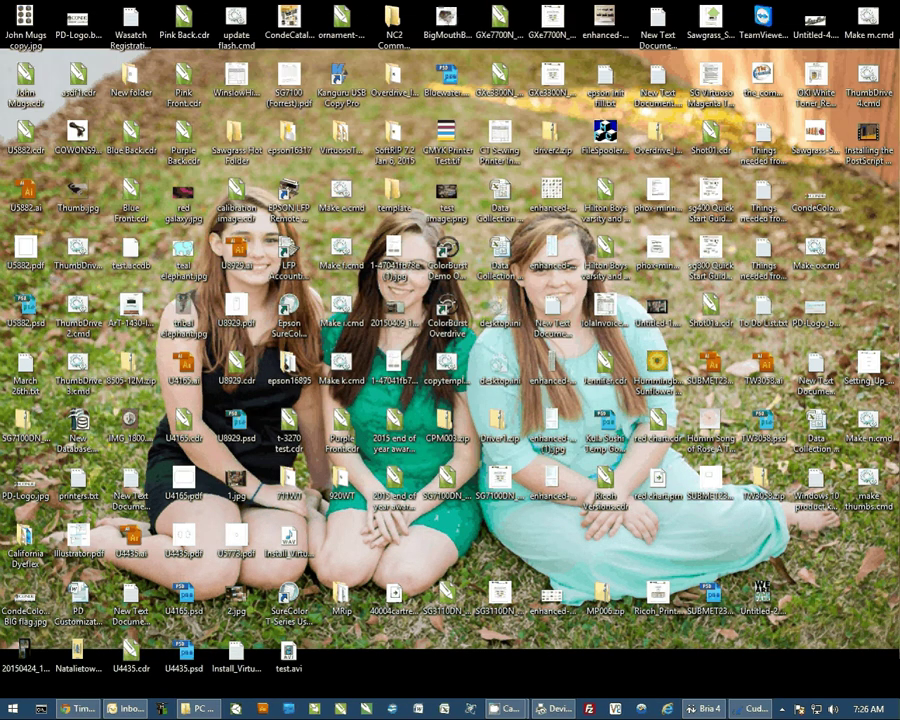
{"action": "left_click", "coordinate": [553, 708]}
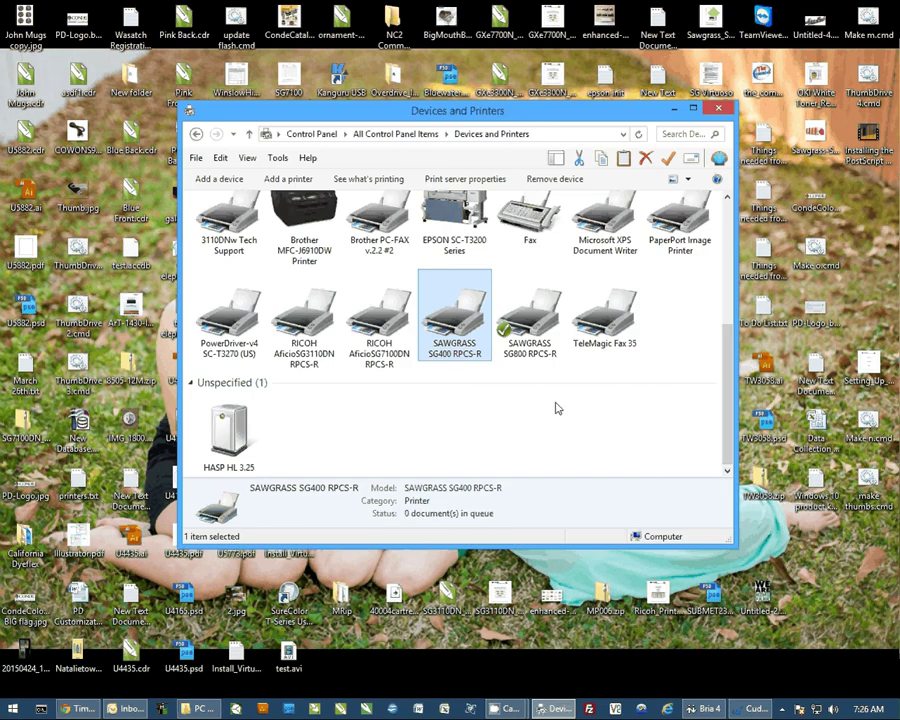
{"action": "left_click", "coordinate": [543, 314]}
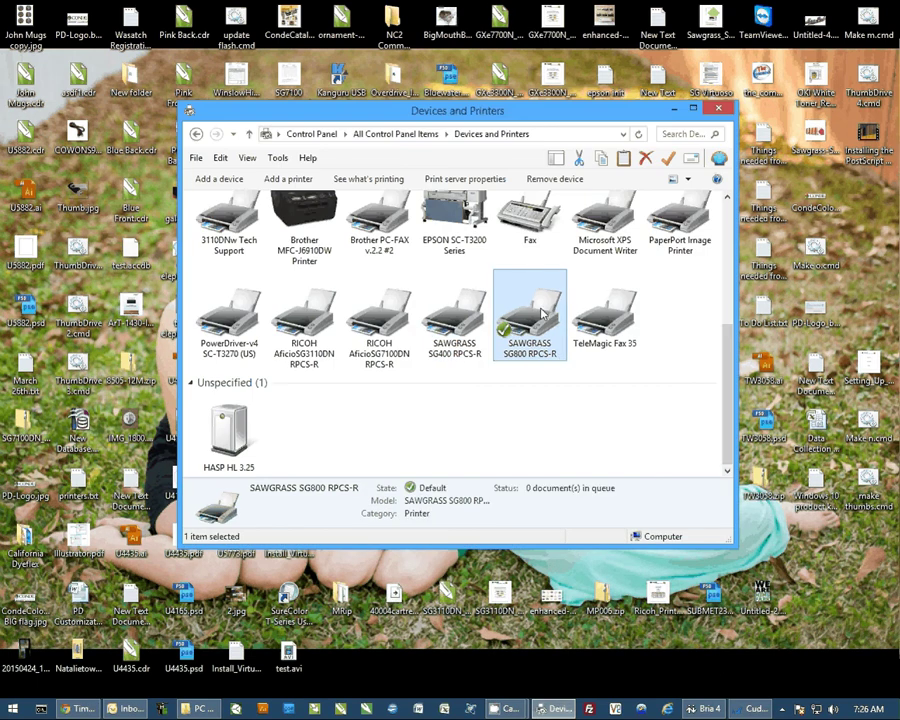
{"action": "right_click", "coordinate": [537, 322]}
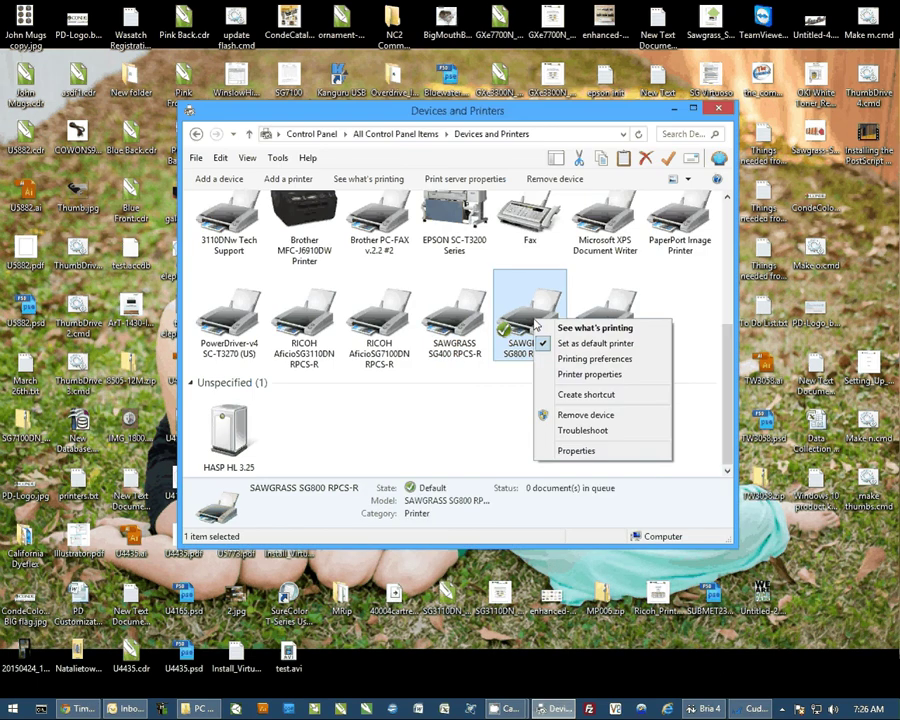
{"action": "left_click", "coordinate": [583, 375]}
- On the Advanced tab, choose 'Start printing after last page is spooled'
{"action": "left_click_drag", "start_coordinate": [646, 345], "coordinate": [545, 233]}
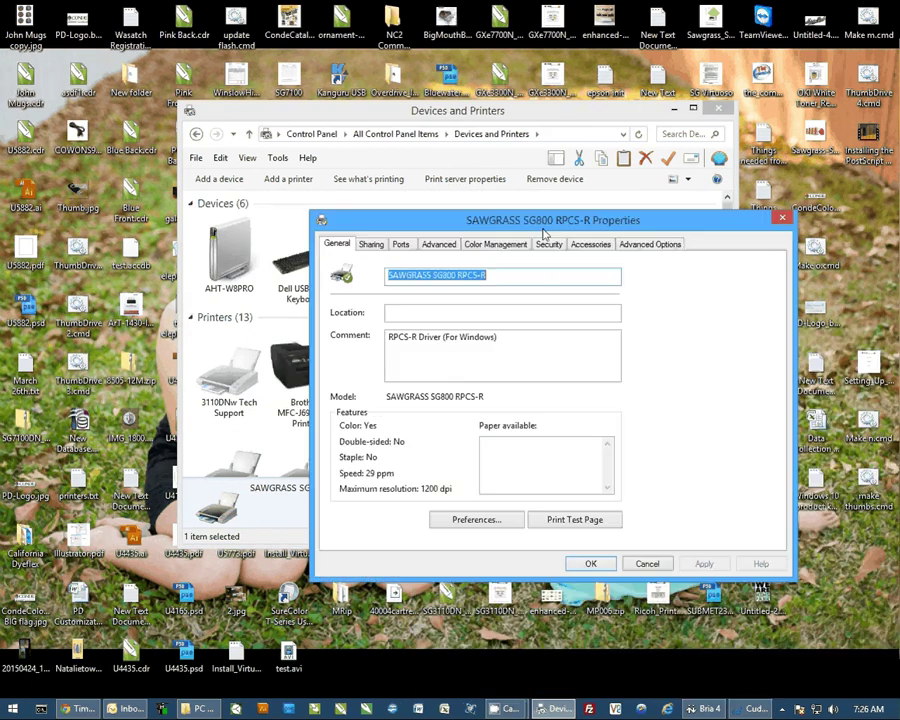
{"action": "left_click", "coordinate": [436, 244]}
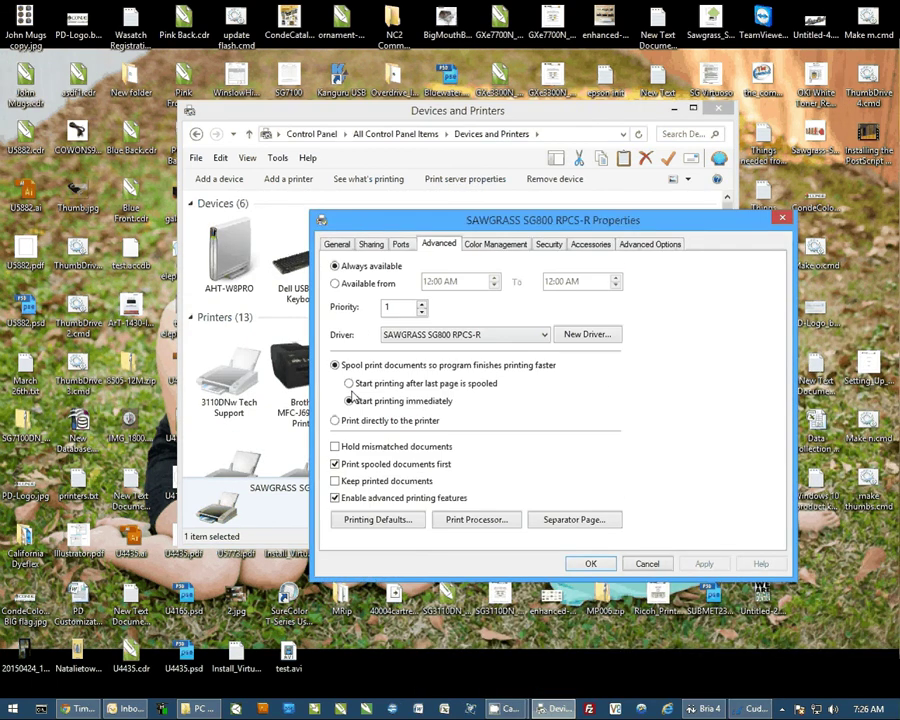
{"action": "left_click", "coordinate": [350, 384]}
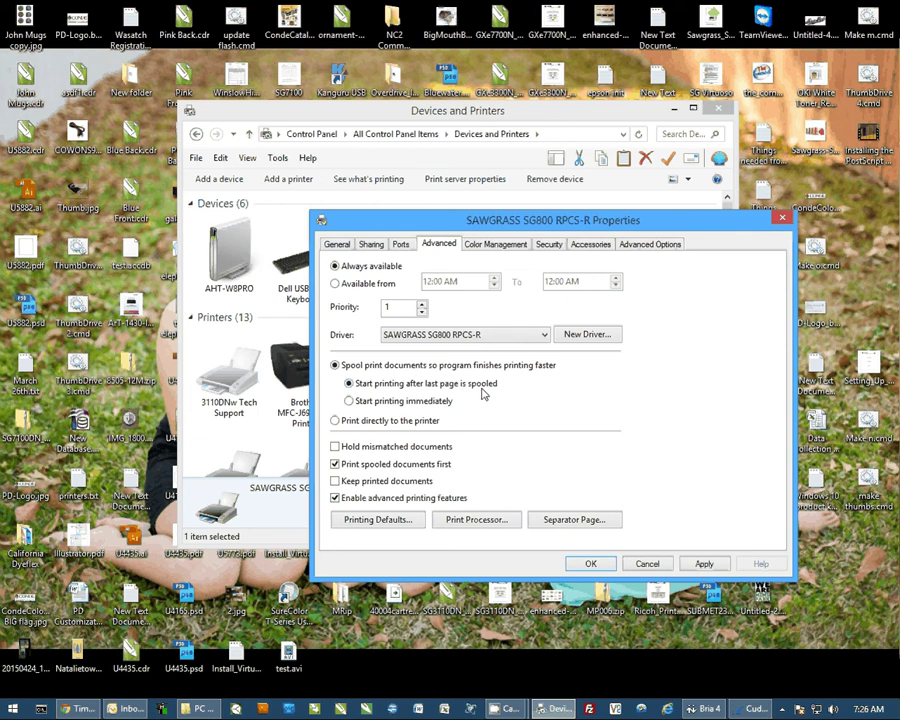
{"action": "left_click", "coordinate": [493, 245]}
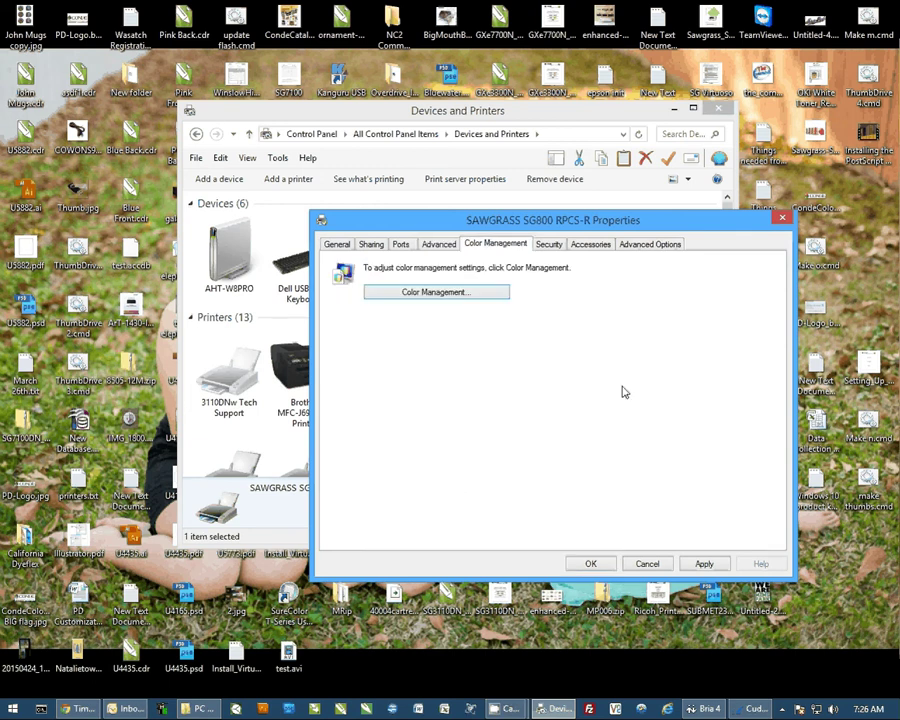
- In Color Management, select SAWGRASS SG800 RPCS-R as the device and tick 'Use my settings'
{"action": "left_click", "coordinate": [413, 293]}
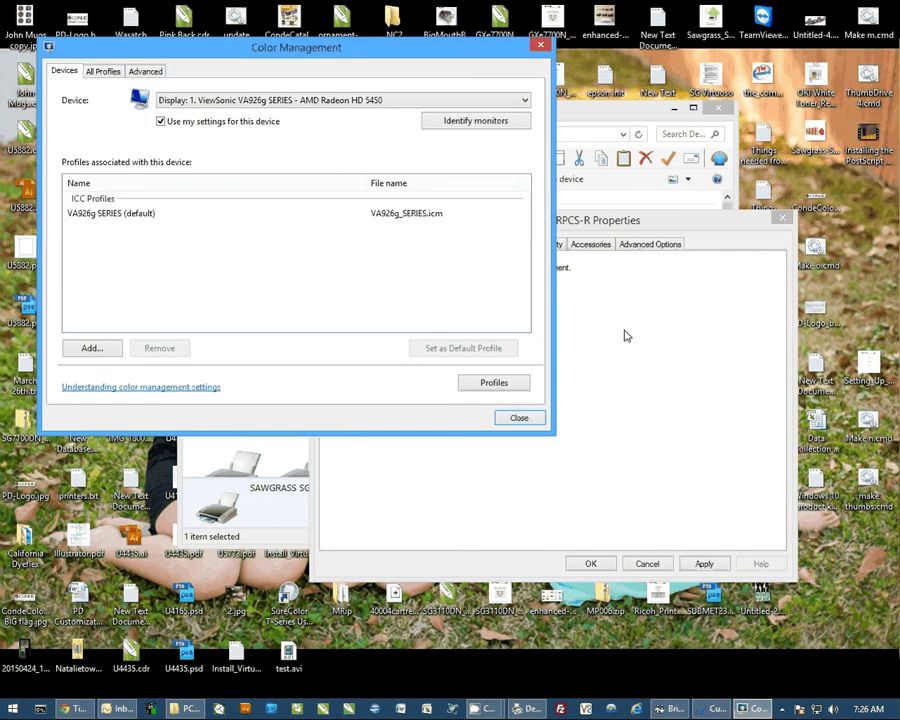
{"action": "left_click", "coordinate": [222, 100]}
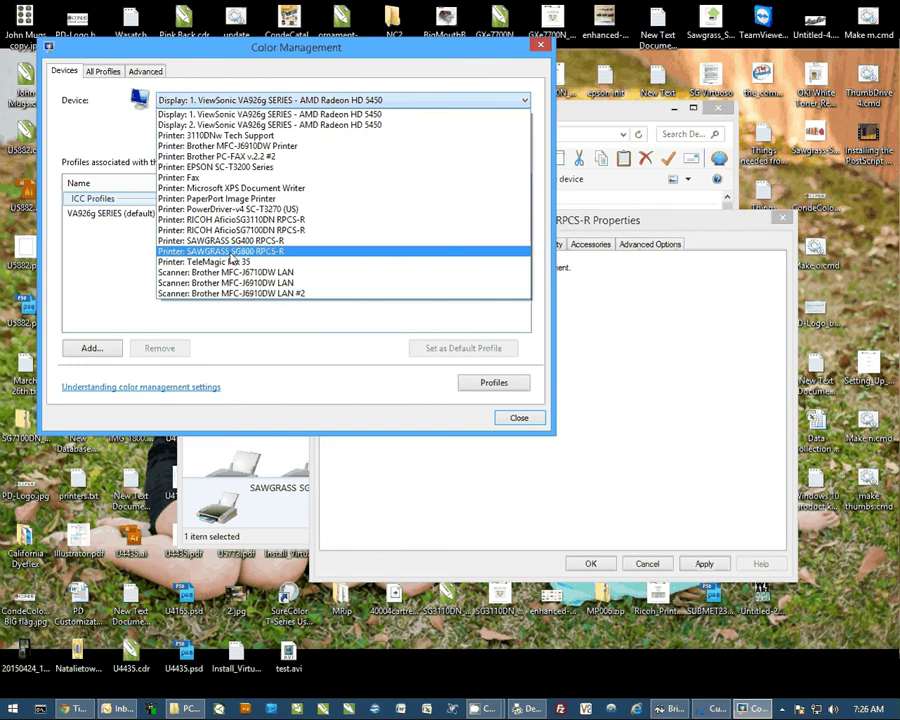
{"action": "left_click", "coordinate": [229, 254]}
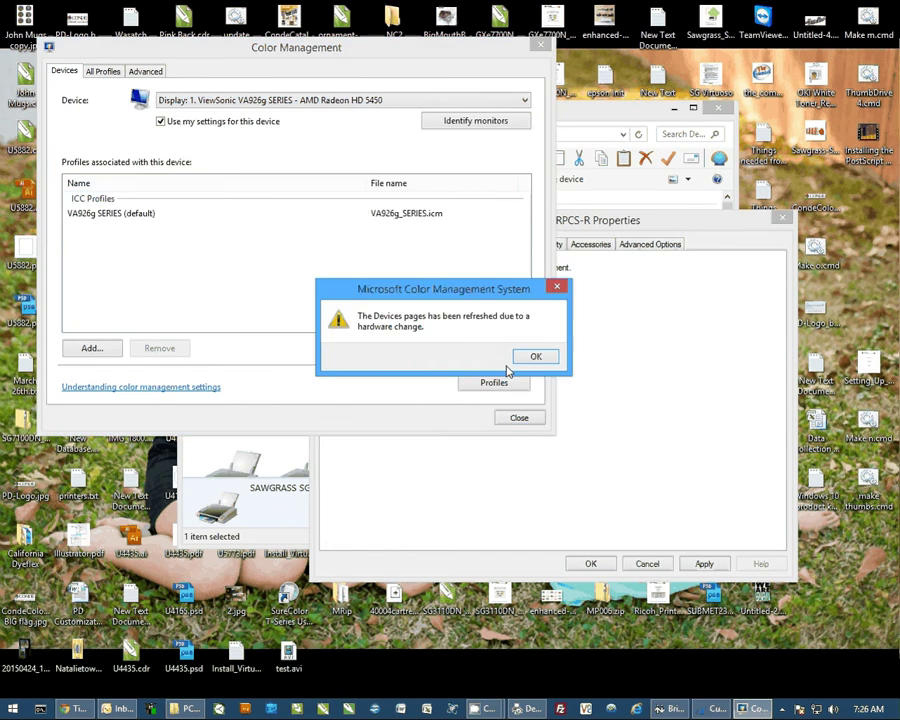
{"action": "left_click", "coordinate": [535, 358]}
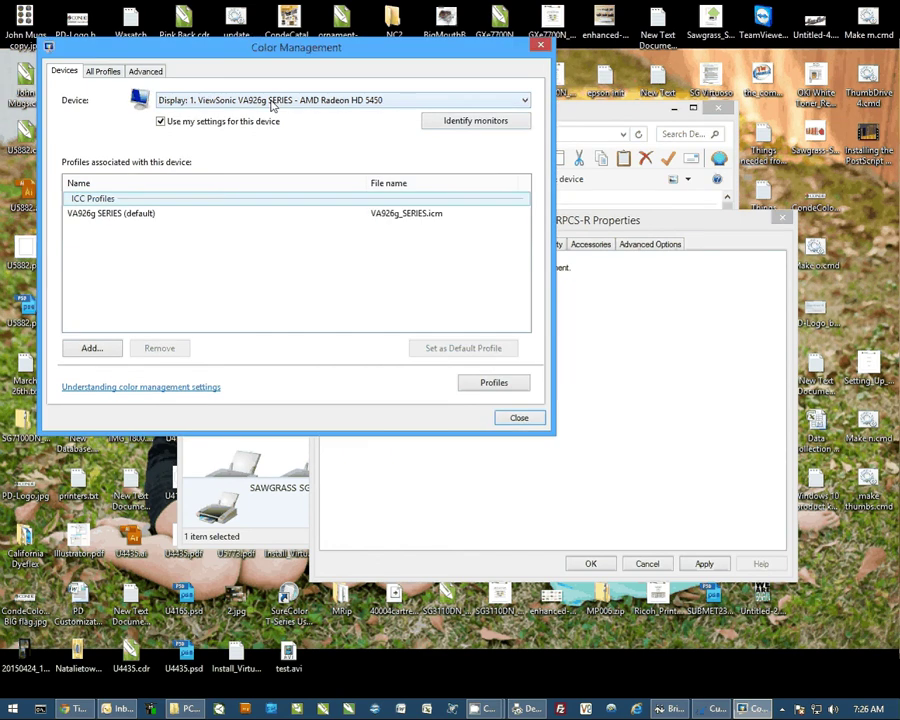
{"action": "left_click", "coordinate": [271, 101]}
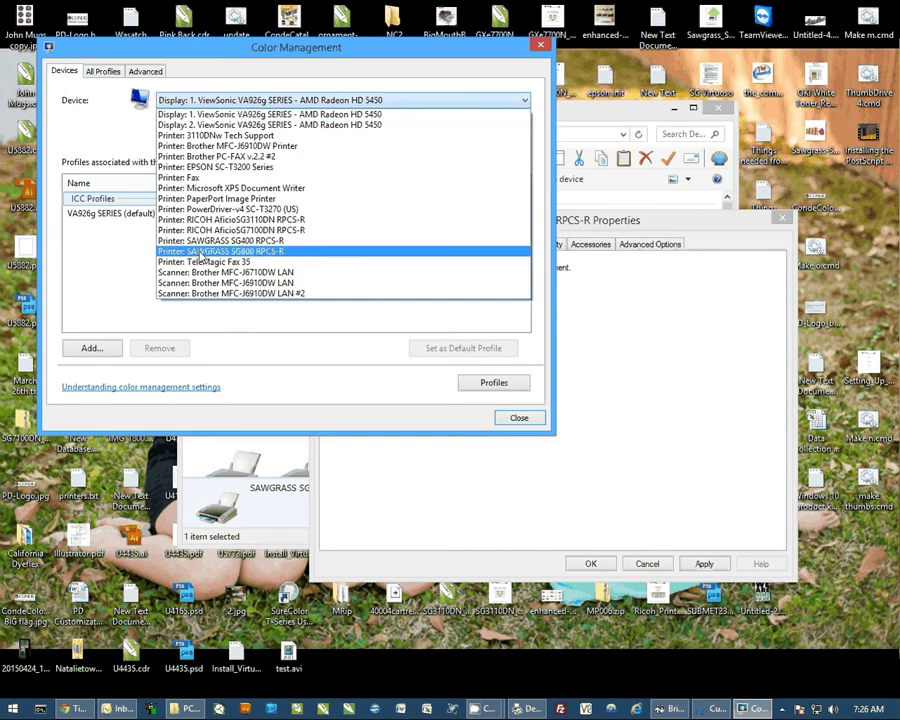
{"action": "left_click", "coordinate": [259, 254]}
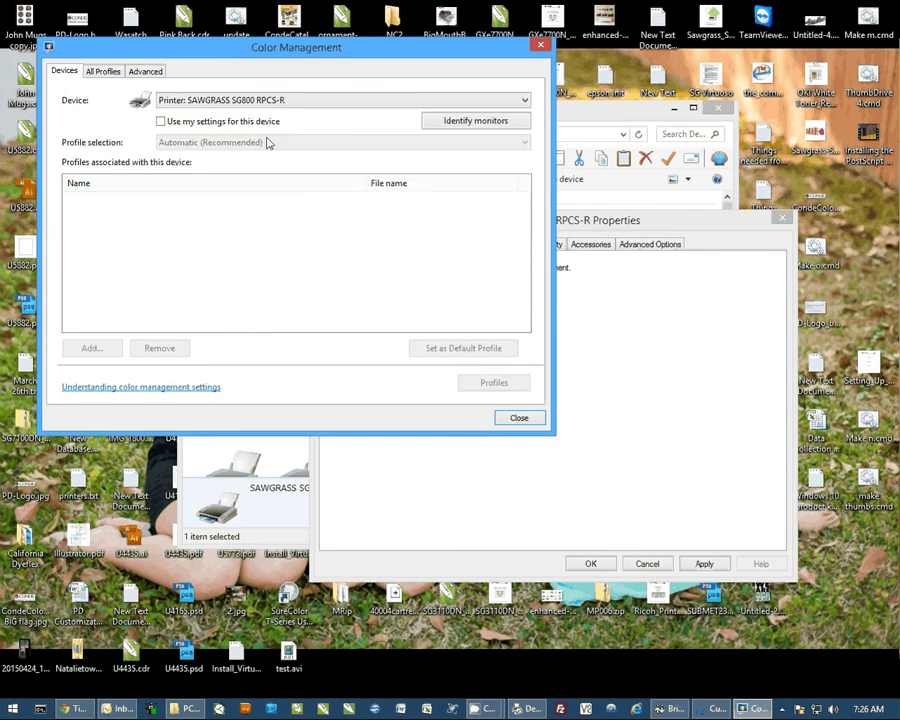
{"action": "left_click", "coordinate": [161, 121]}
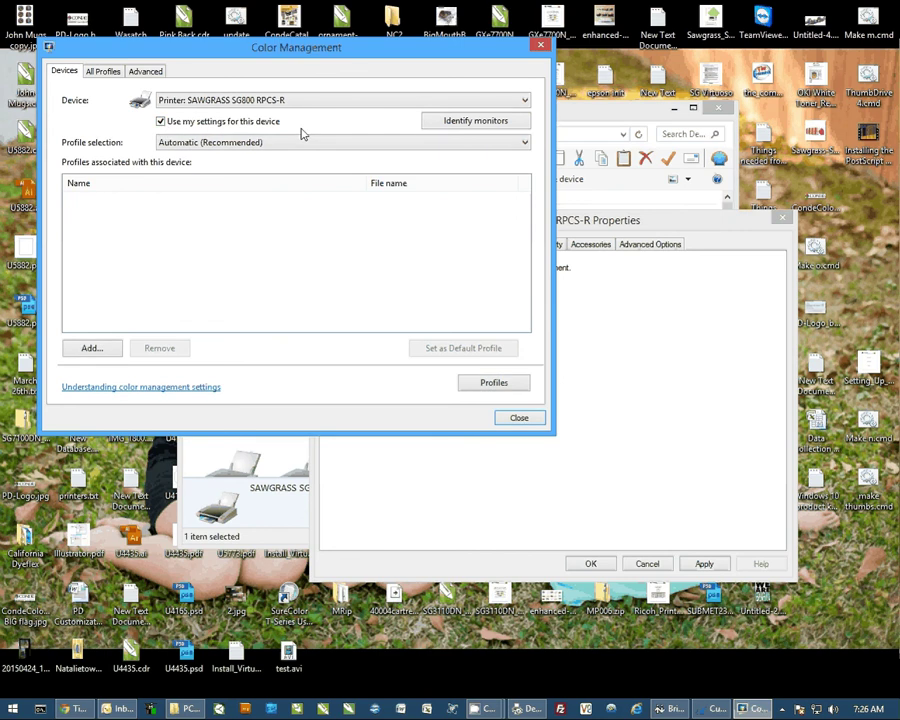
- Add the SG800 DyeTrans High Quality DL profile, then close Color Management and Properties
{"action": "left_click", "coordinate": [88, 352]}
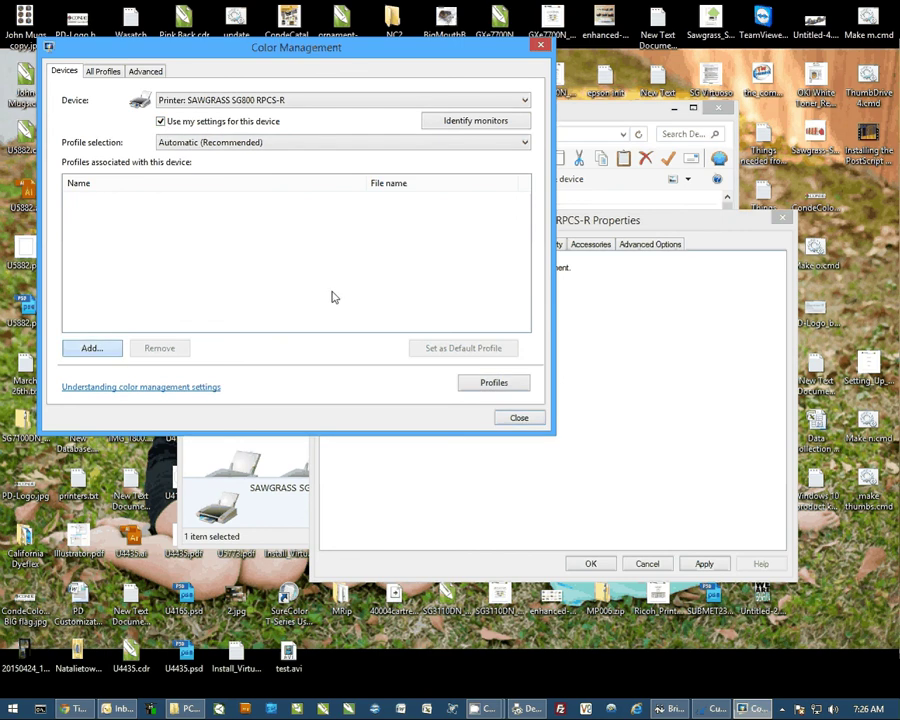
{"action": "left_click", "coordinate": [274, 221]}
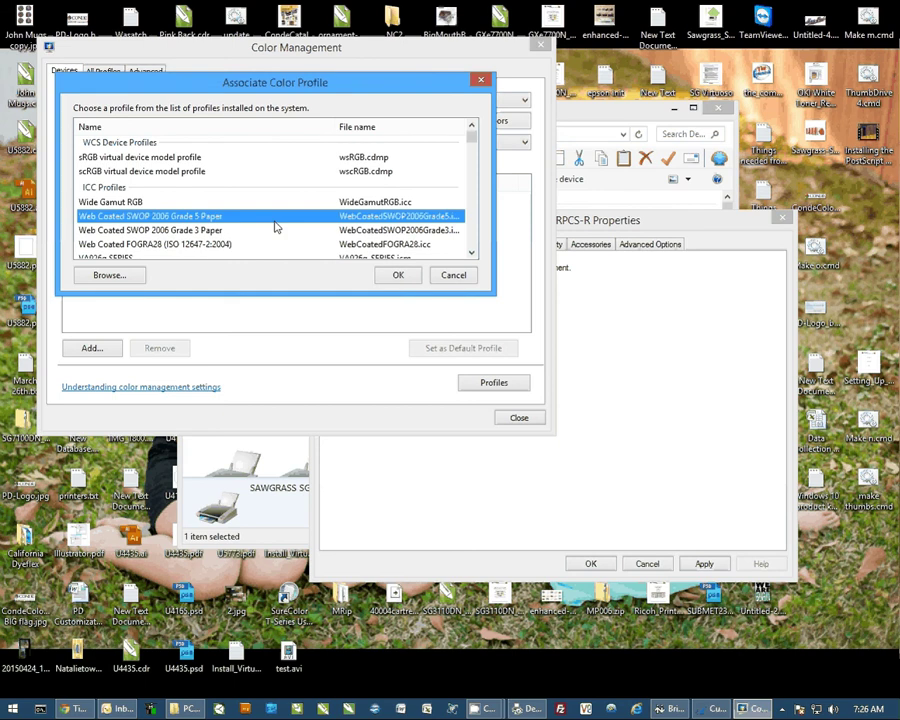
{"action": "key", "text": "s"}
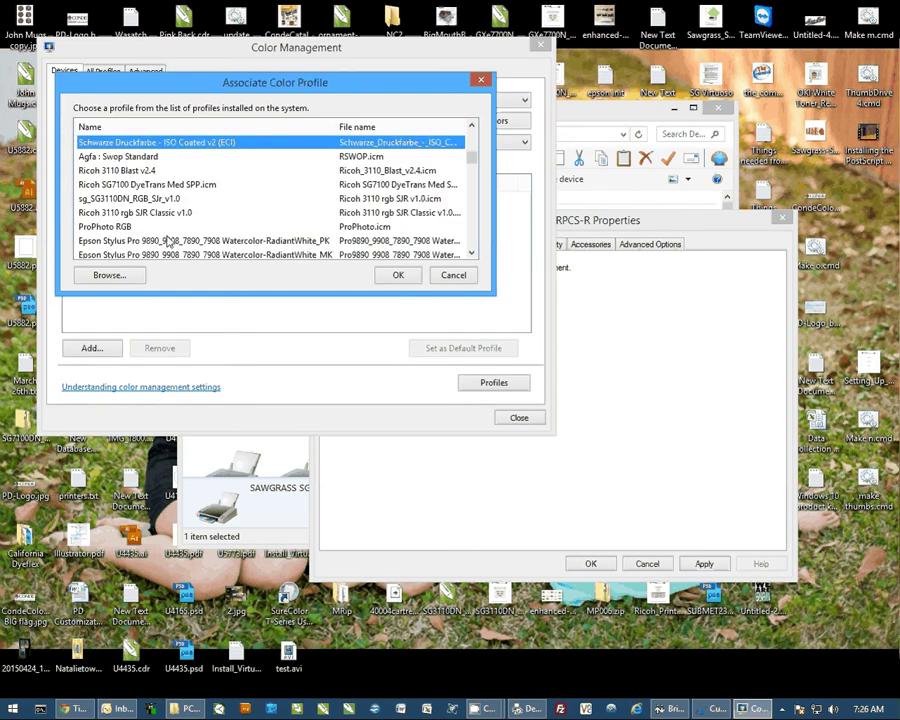
{"action": "key", "text": "s"}
{"action": "key", "text": "s"}
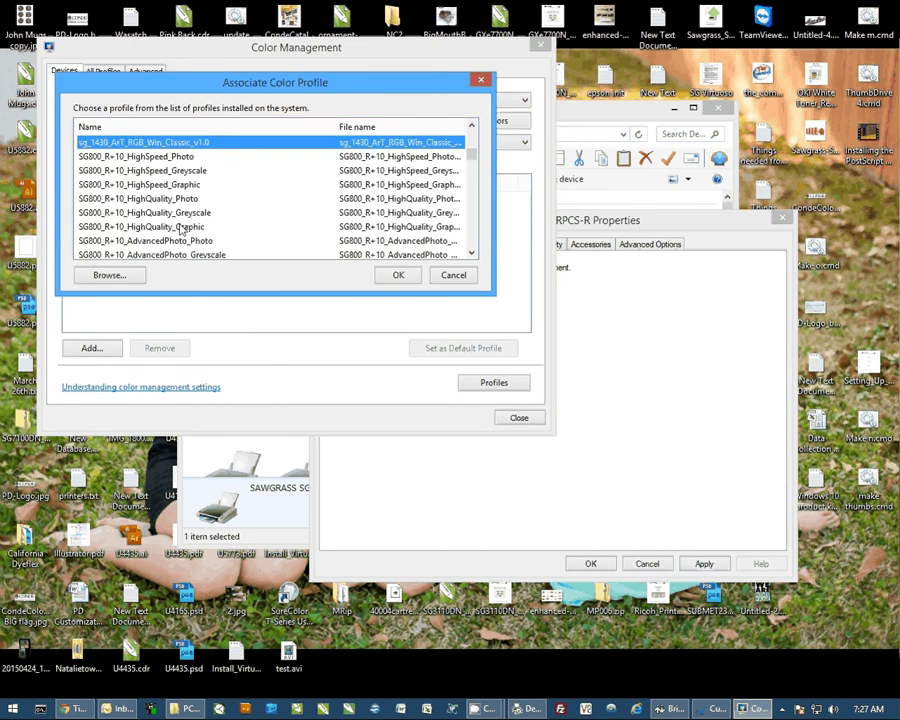
{"action": "scroll", "coordinate": [181, 229], "scroll_direction": "down", "scroll_amount": 2}
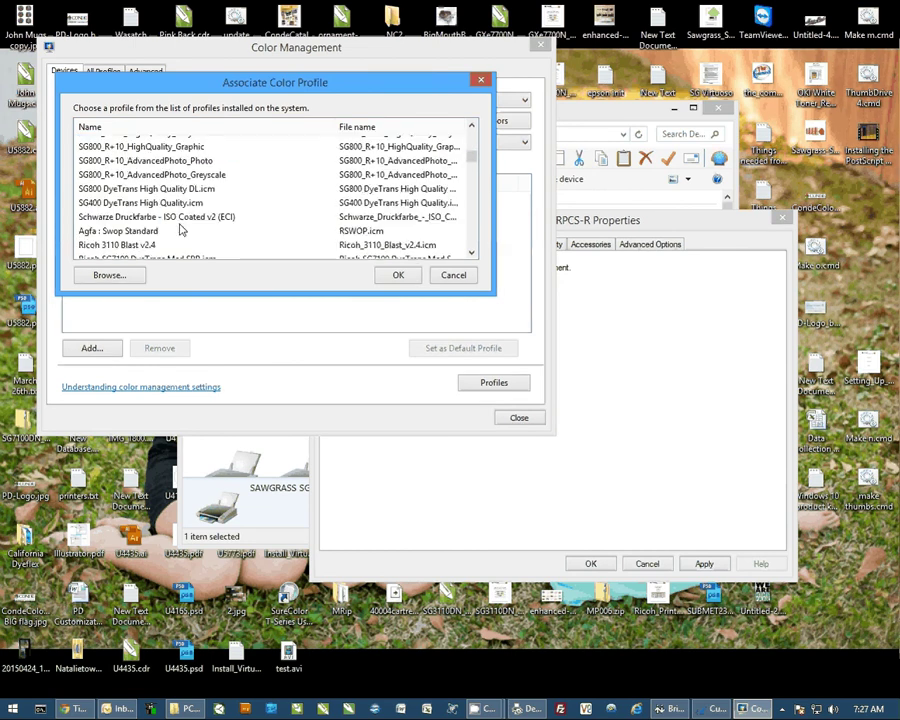
{"action": "left_click", "coordinate": [101, 190]}
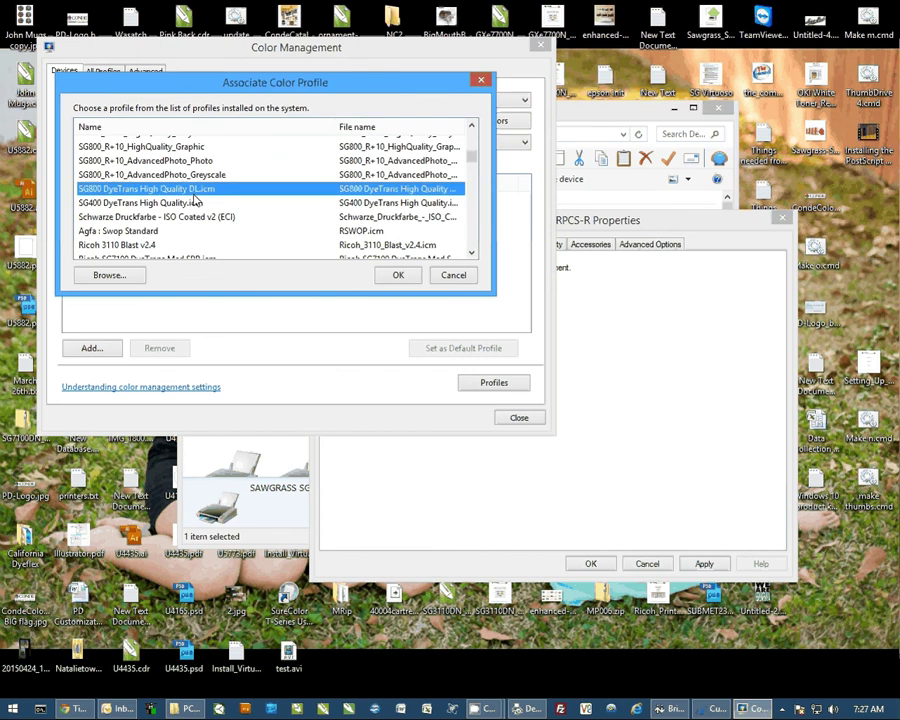
{"action": "left_click", "coordinate": [390, 276]}
{"action": "left_click", "coordinate": [517, 418]}
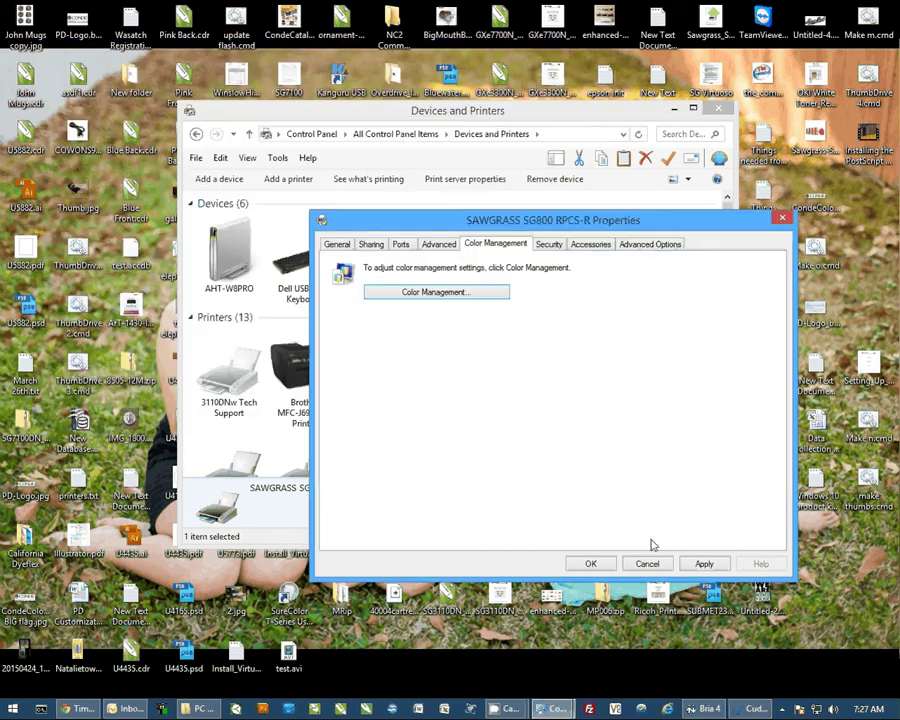
{"action": "left_click", "coordinate": [647, 563]}
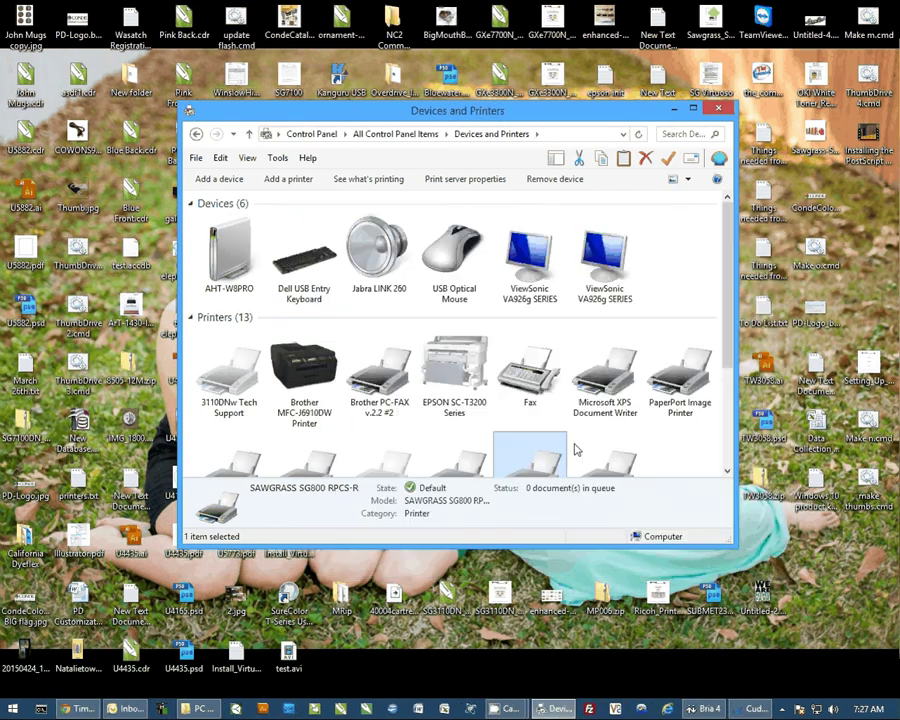
- Open Printing Preferences for the SAWGRASS SG800 printer
{"action": "scroll", "coordinate": [575, 450], "scroll_direction": "down", "scroll_amount": 3}
{"action": "right_click", "coordinate": [527, 330]}
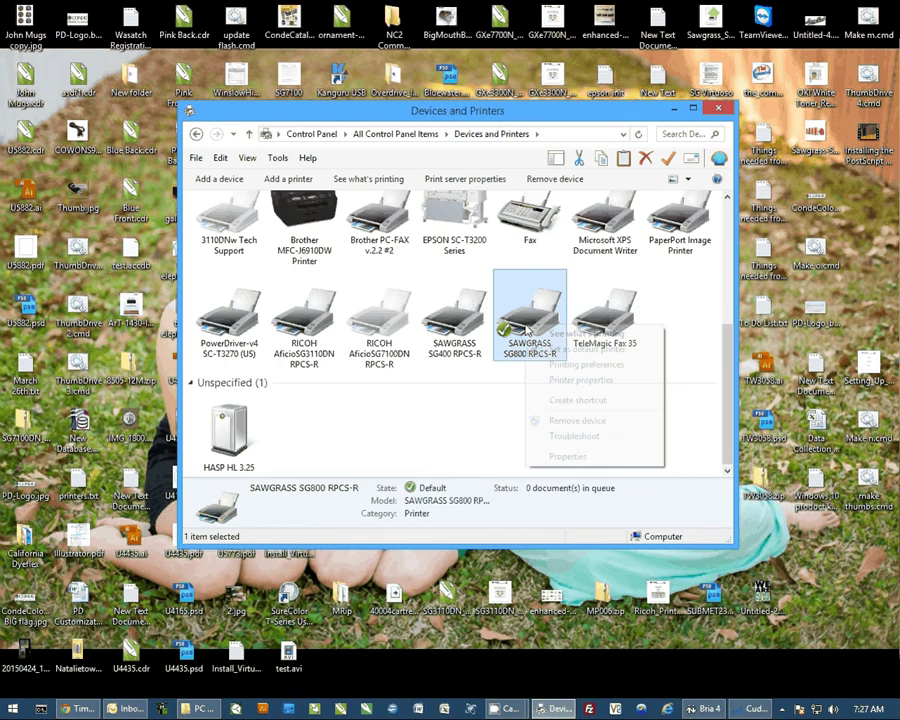
{"action": "left_click", "coordinate": [585, 364]}
{"action": "left_click_drag", "start_coordinate": [623, 328], "coordinate": [495, 205]}
- Choose Basic Setting with Quality Priority print quality and Inkjet Plain Paper
{"action": "left_click", "coordinate": [582, 380]}
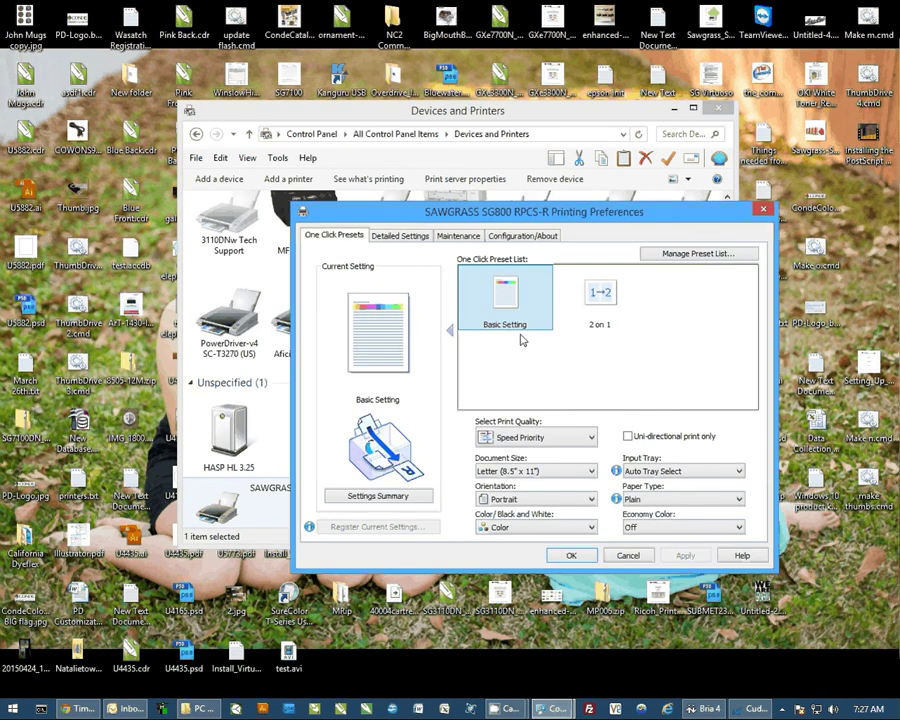
{"action": "left_click", "coordinate": [588, 442]}
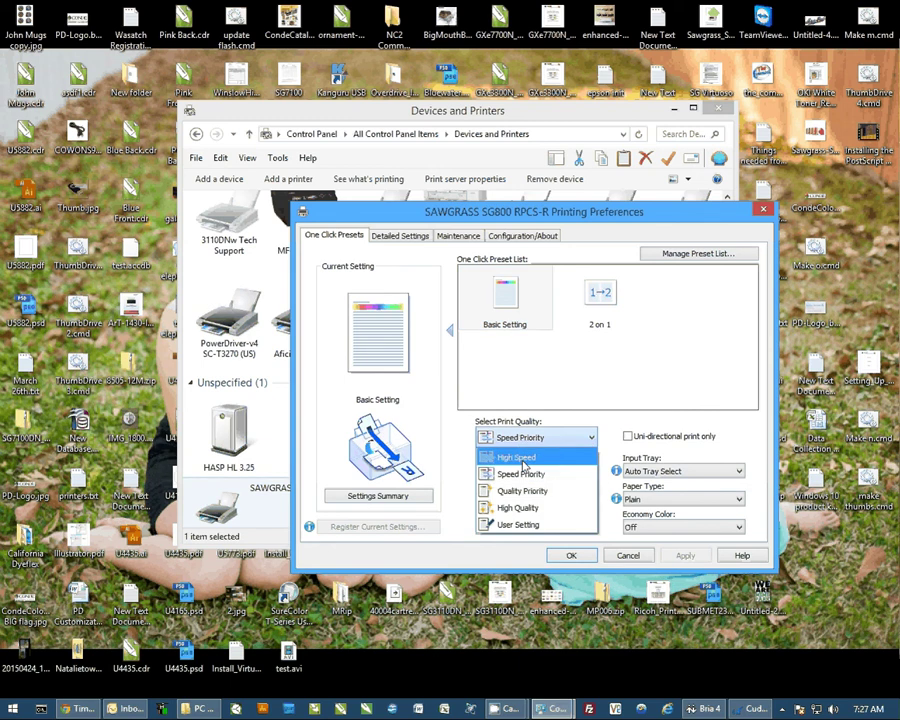
{"action": "left_click", "coordinate": [566, 492]}
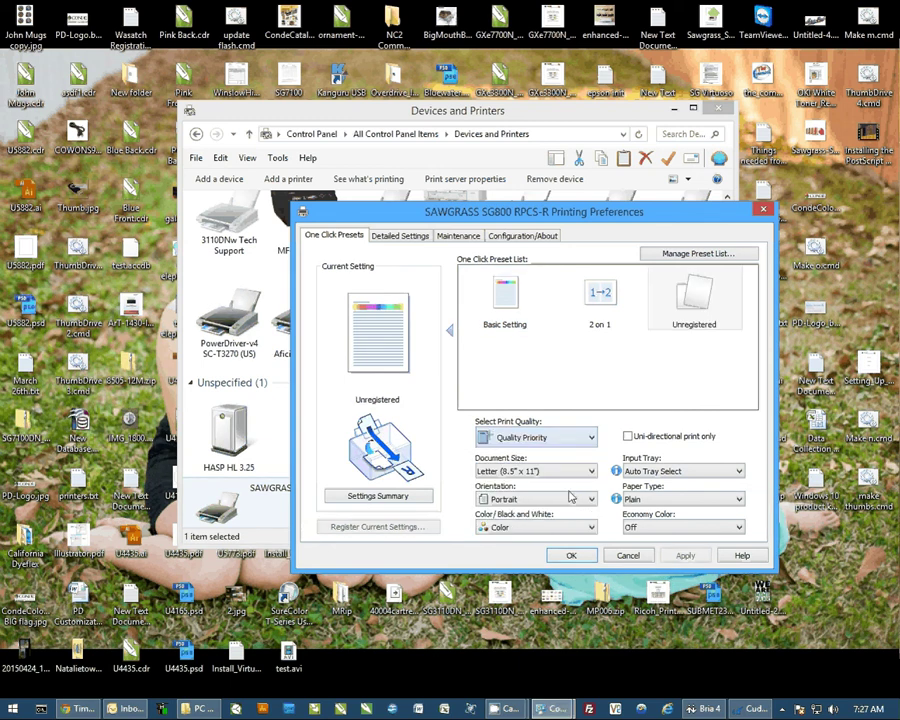
{"action": "left_click", "coordinate": [736, 500]}
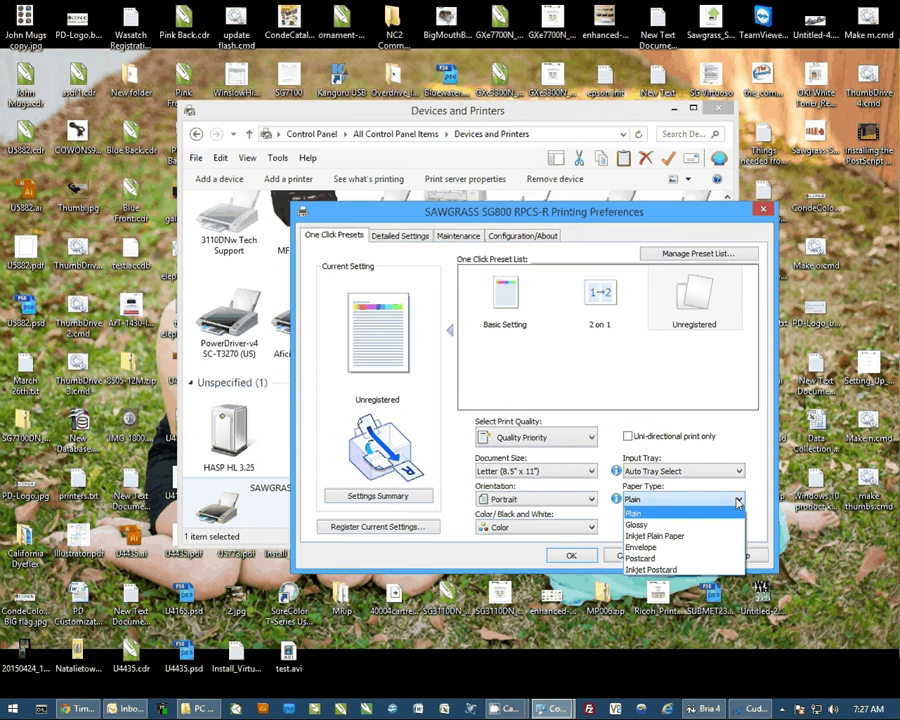
{"action": "left_click", "coordinate": [670, 537]}
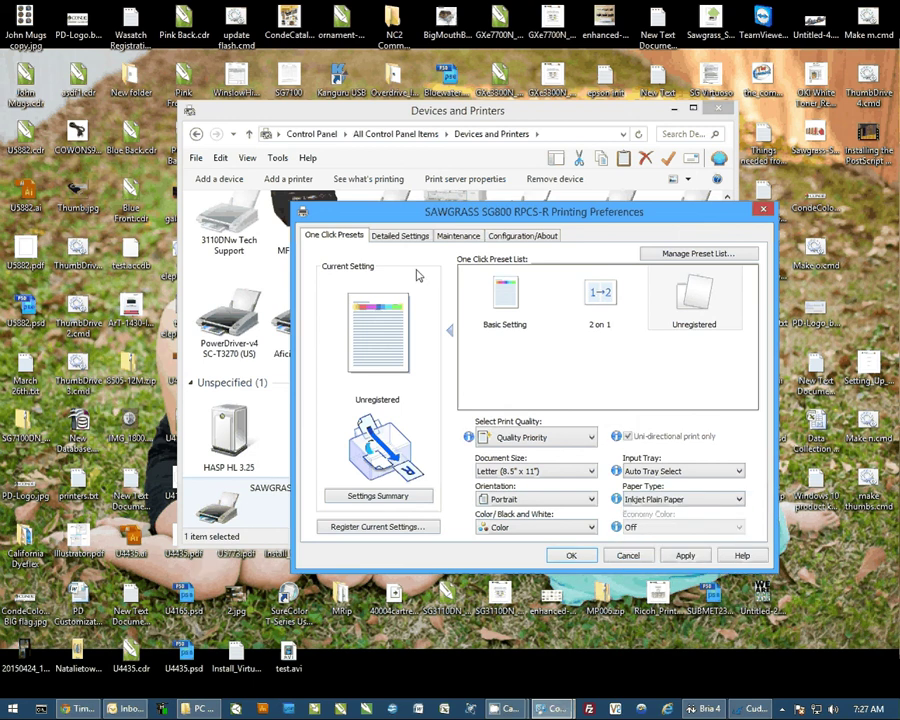
{"action": "left_click", "coordinate": [400, 235]}
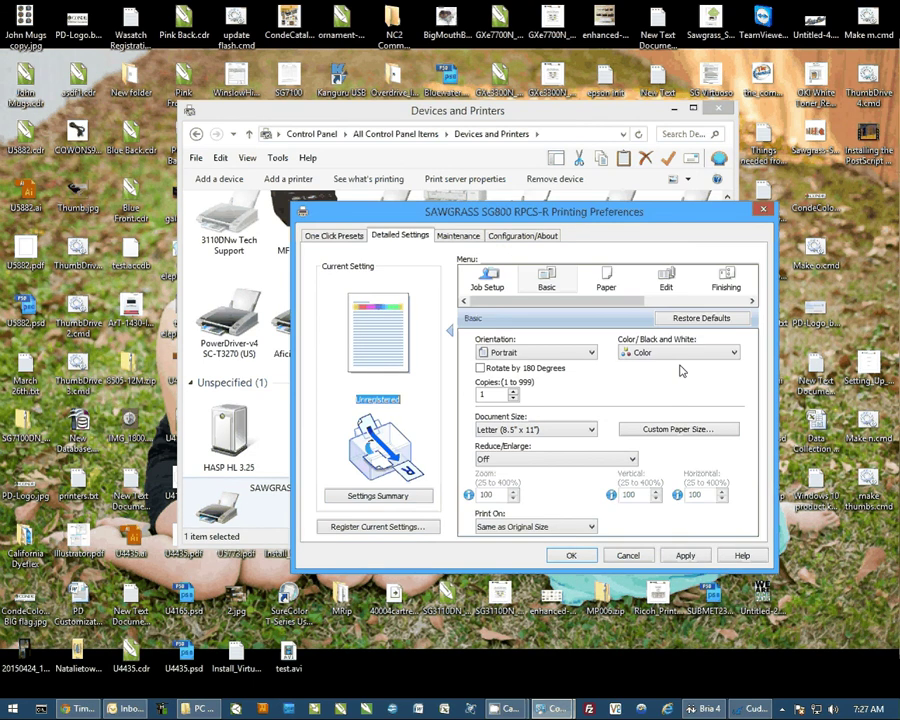
- Under Edit, set Printable Area to Maximum
{"action": "left_click", "coordinate": [668, 281]}
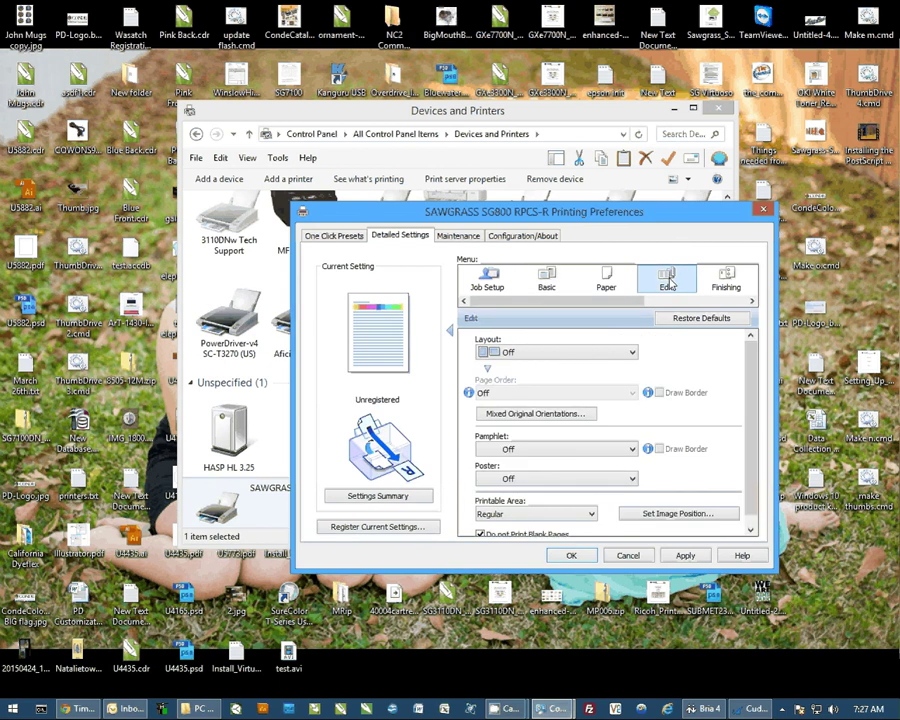
{"action": "left_click", "coordinate": [583, 514]}
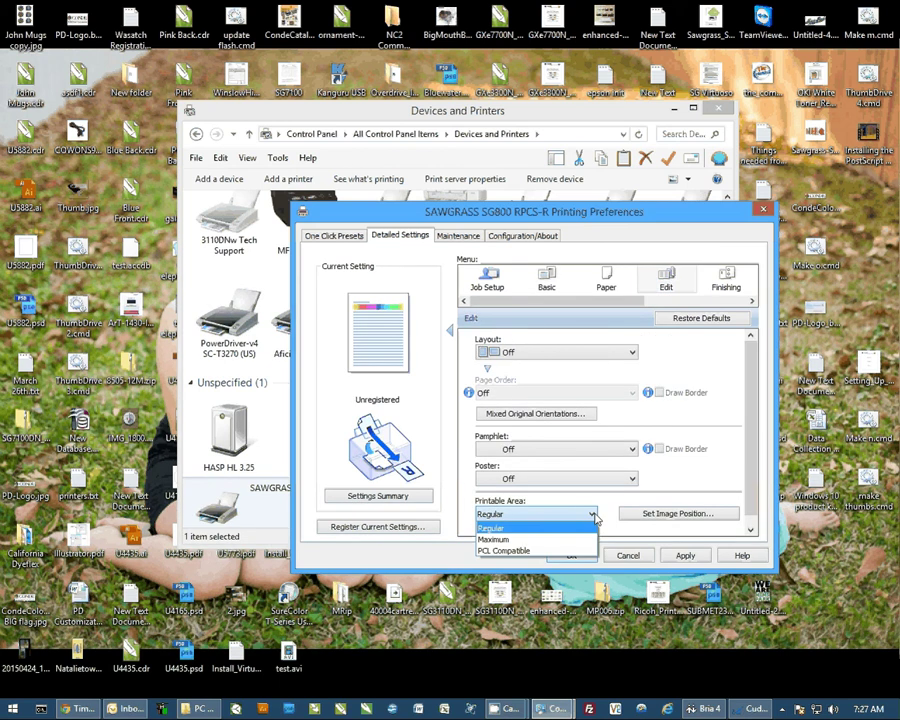
{"action": "left_click", "coordinate": [509, 540]}
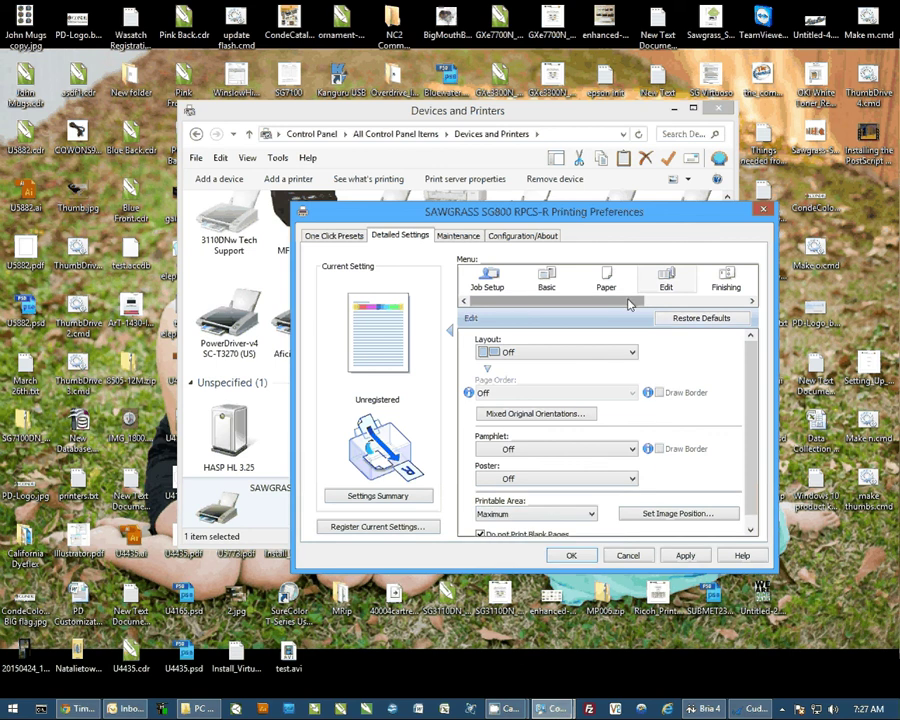
{"action": "left_click_drag", "start_coordinate": [630, 304], "coordinate": [671, 302]}
- Set Gray Reproduction to CMY + K and Vector/Raster to Raster
{"action": "left_click", "coordinate": [663, 280]}
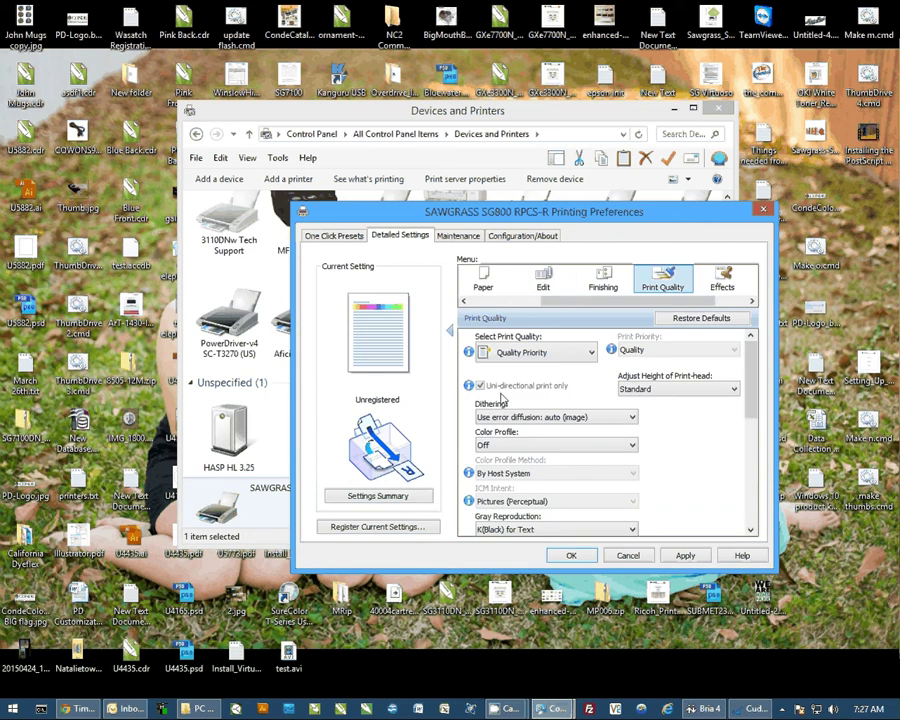
{"action": "left_click", "coordinate": [630, 530]}
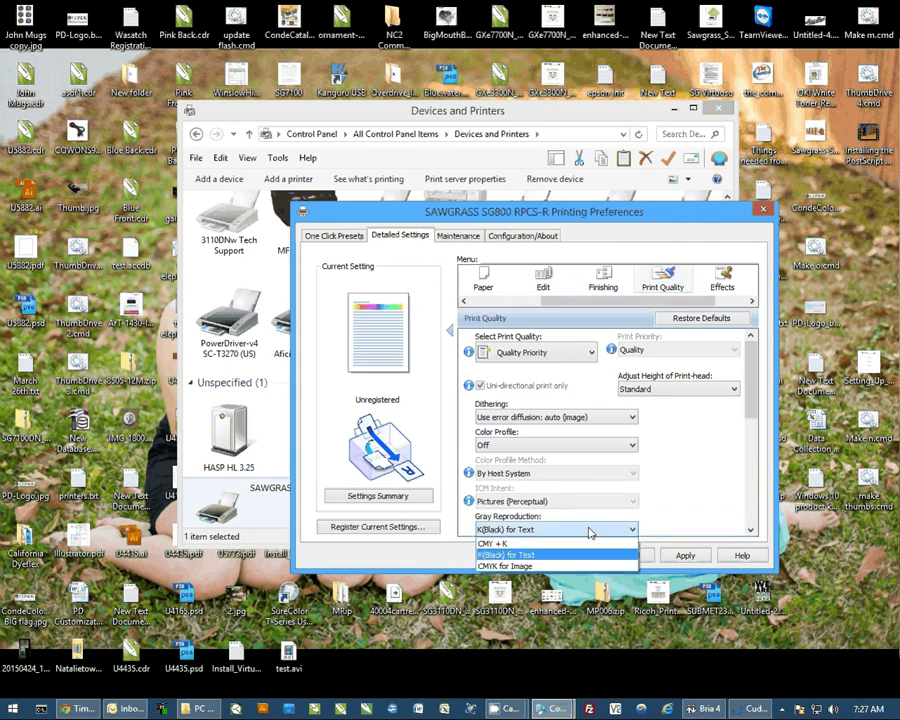
{"action": "left_click", "coordinate": [492, 543]}
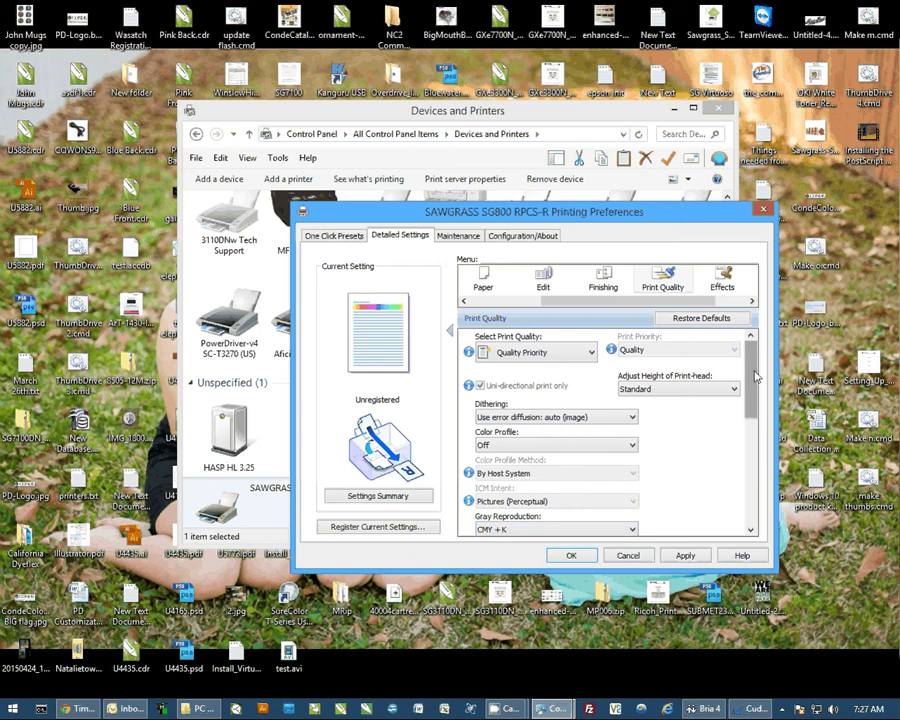
{"action": "left_click_drag", "start_coordinate": [752, 376], "coordinate": [752, 450]}
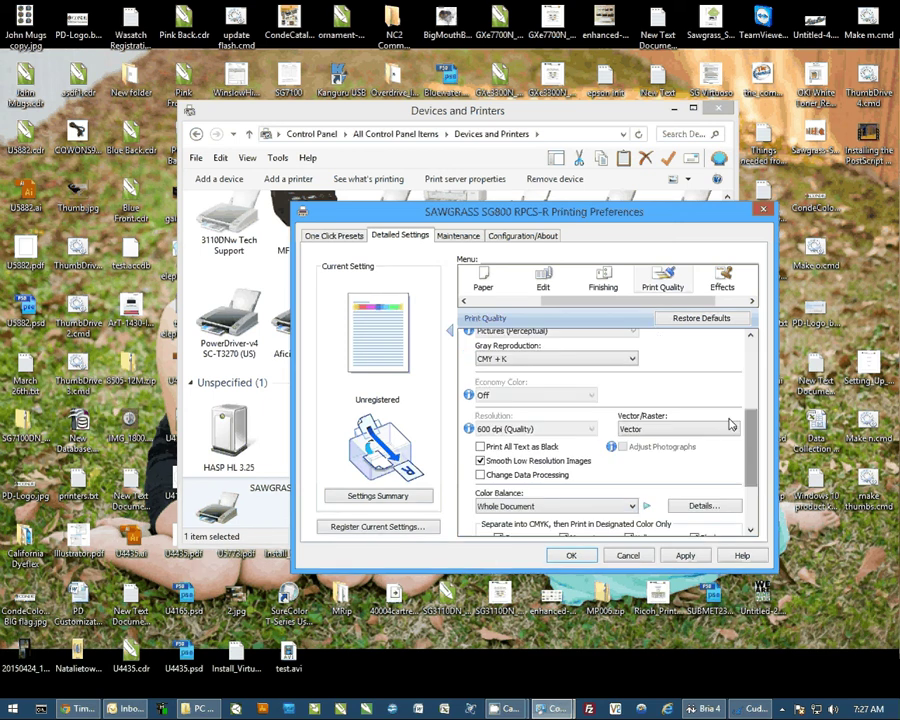
{"action": "left_click", "coordinate": [718, 430]}
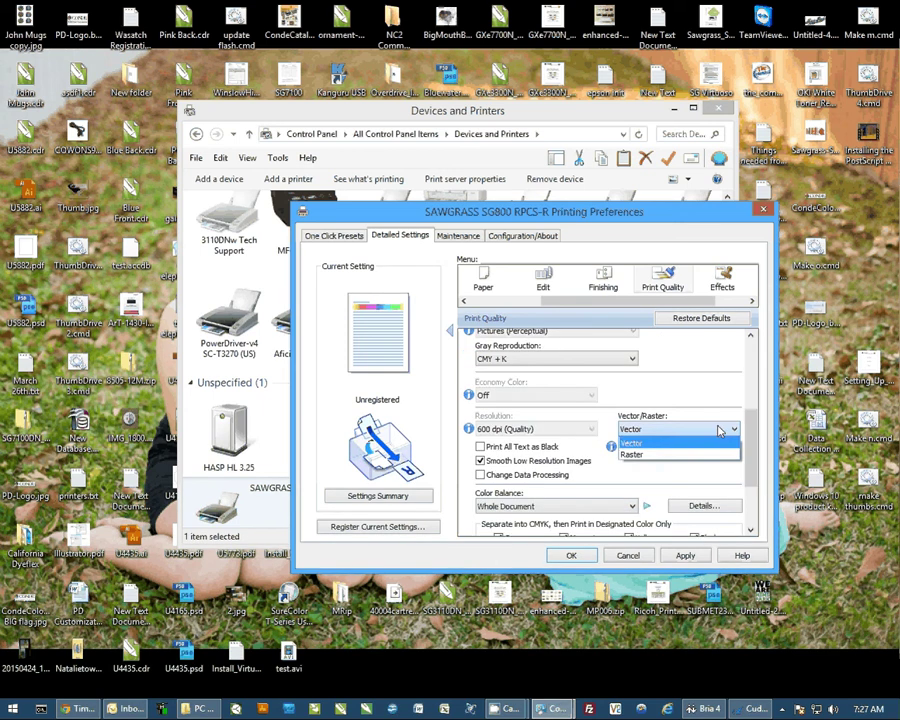
{"action": "left_click", "coordinate": [638, 457]}
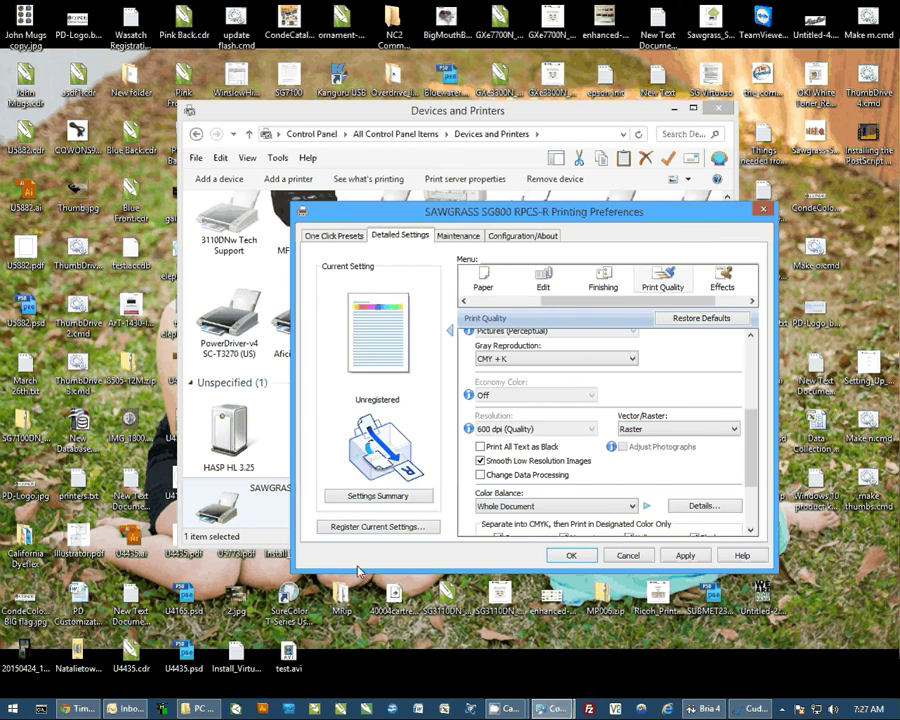
{"action": "left_click", "coordinate": [378, 526]}
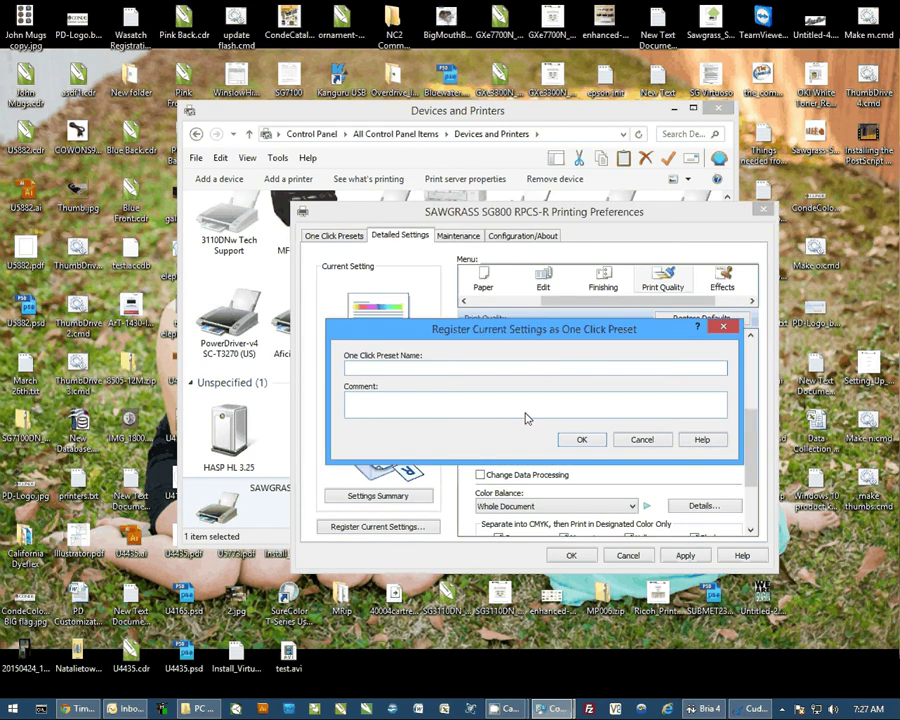
- Save the preset as 'Conde ICC Letter' and select it in the One Click Presets list
{"action": "type", "text": "Conde ICC Letter"}
{"action": "key", "text": "Return"}
{"action": "left_click", "coordinate": [333, 236]}
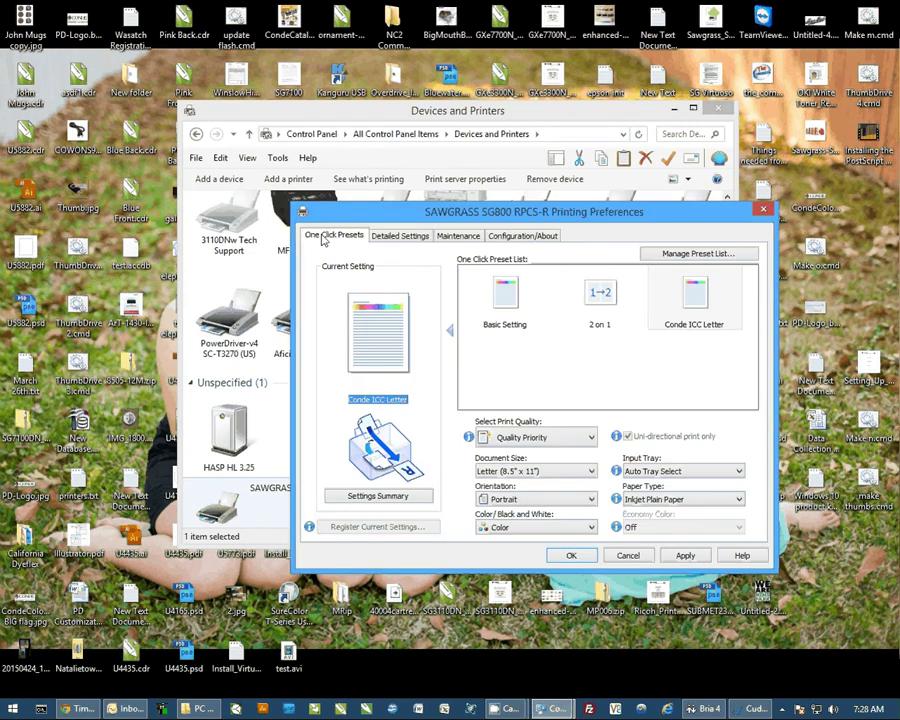
{"action": "left_click", "coordinate": [697, 311]}
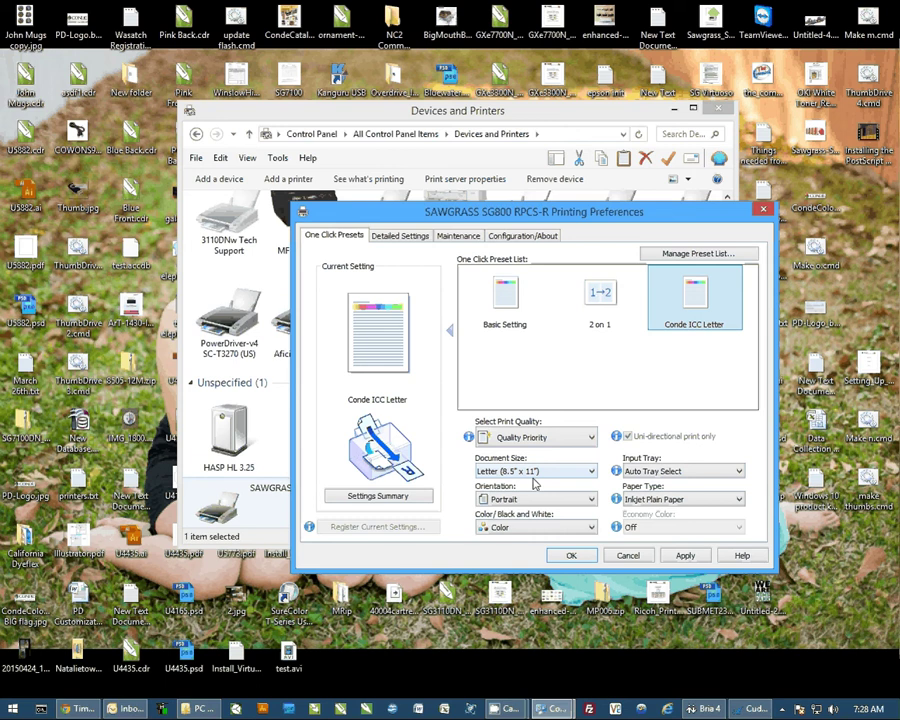
- Set Document Size to Legal and register it as the preset 'Conde ICC Legal'
{"action": "left_click", "coordinate": [591, 472]}
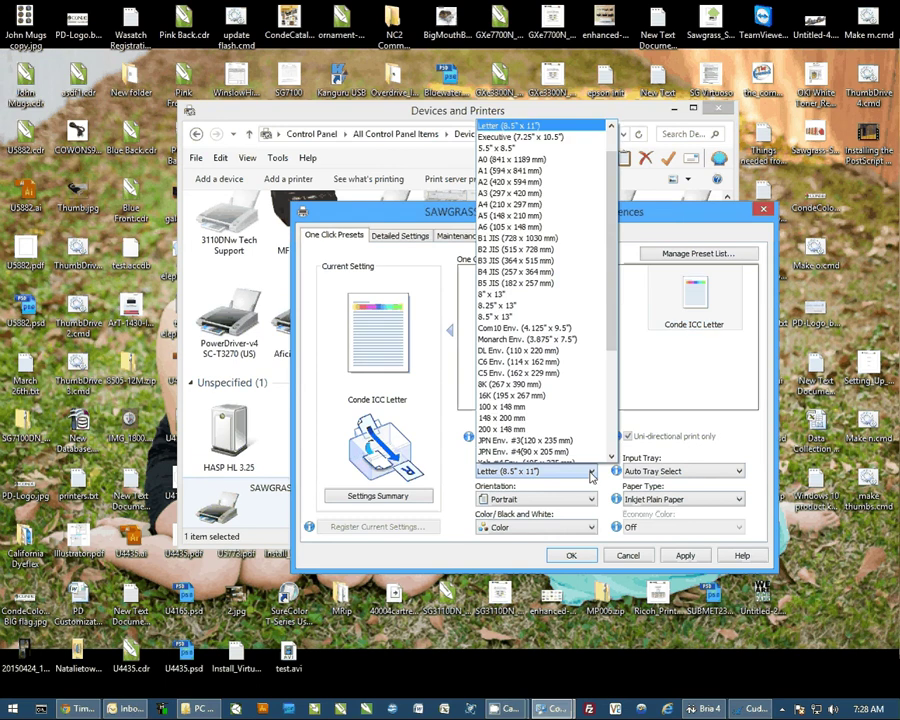
{"action": "scroll", "coordinate": [612, 140], "scroll_direction": "up", "scroll_amount": 1}
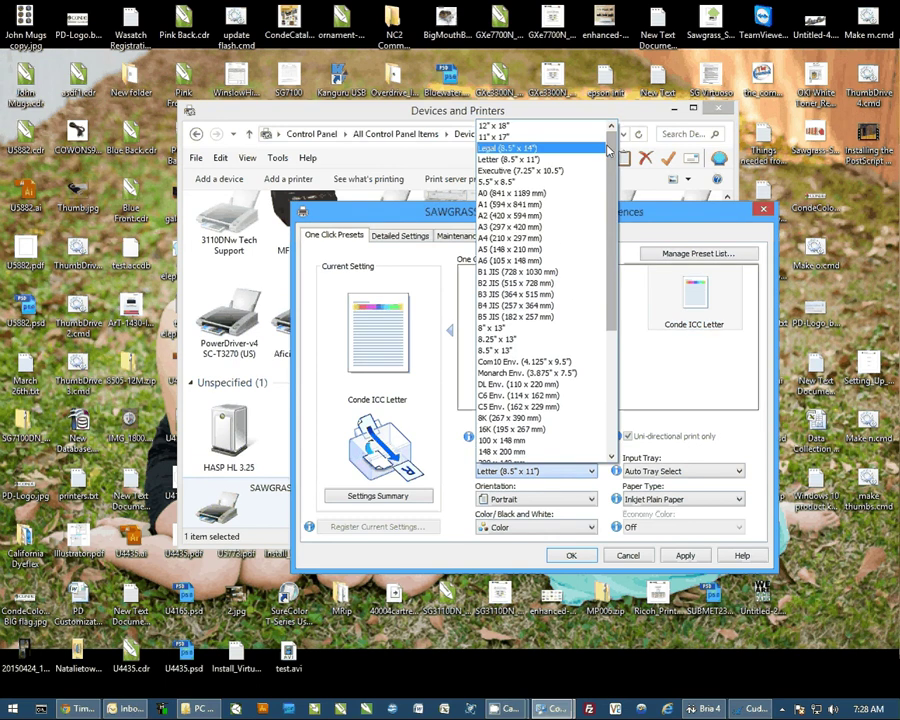
{"action": "left_click", "coordinate": [505, 148]}
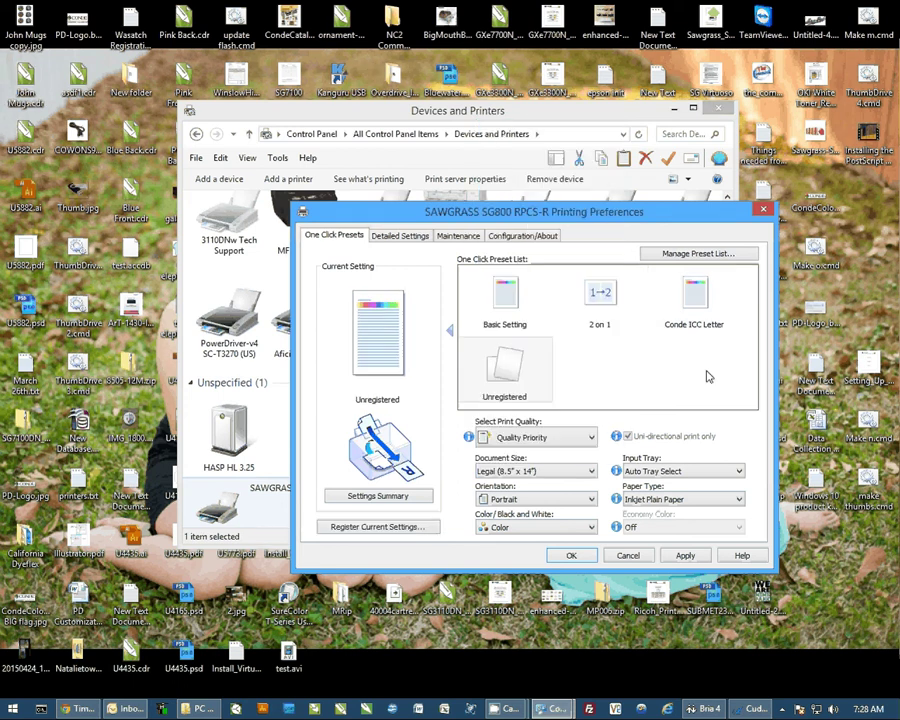
{"action": "left_click", "coordinate": [380, 527]}
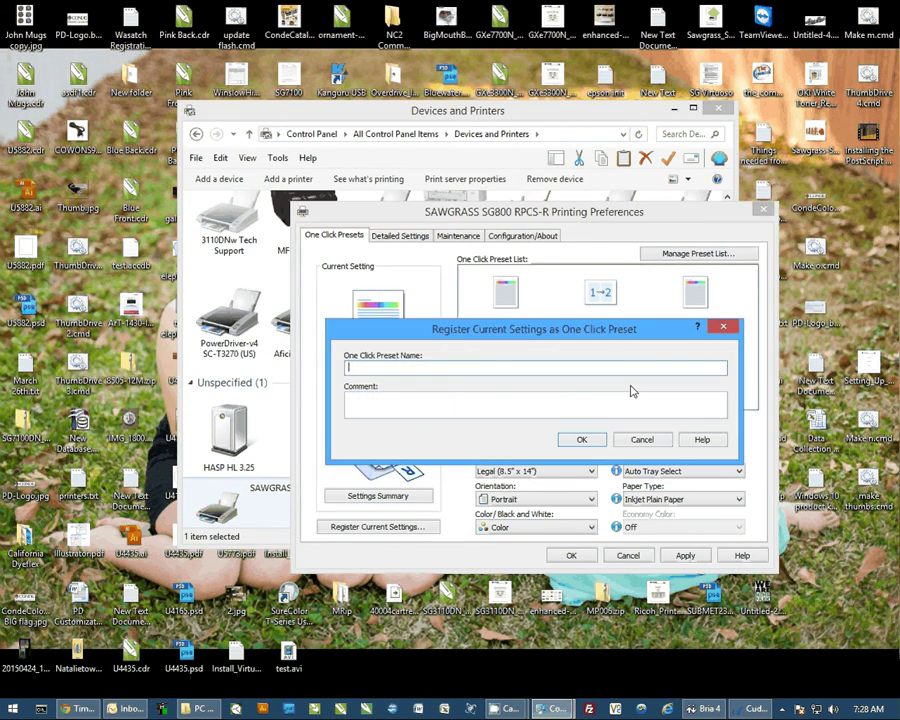
{"action": "type", "text": "Conde ICC Legta"}
{"action": "key", "text": "BackSpace"}
{"action": "key", "text": "BackSpace"}
{"action": "key", "text": "BackSpace"}
{"action": "type", "text": "gal"}
{"action": "left_click", "coordinate": [582, 440]}
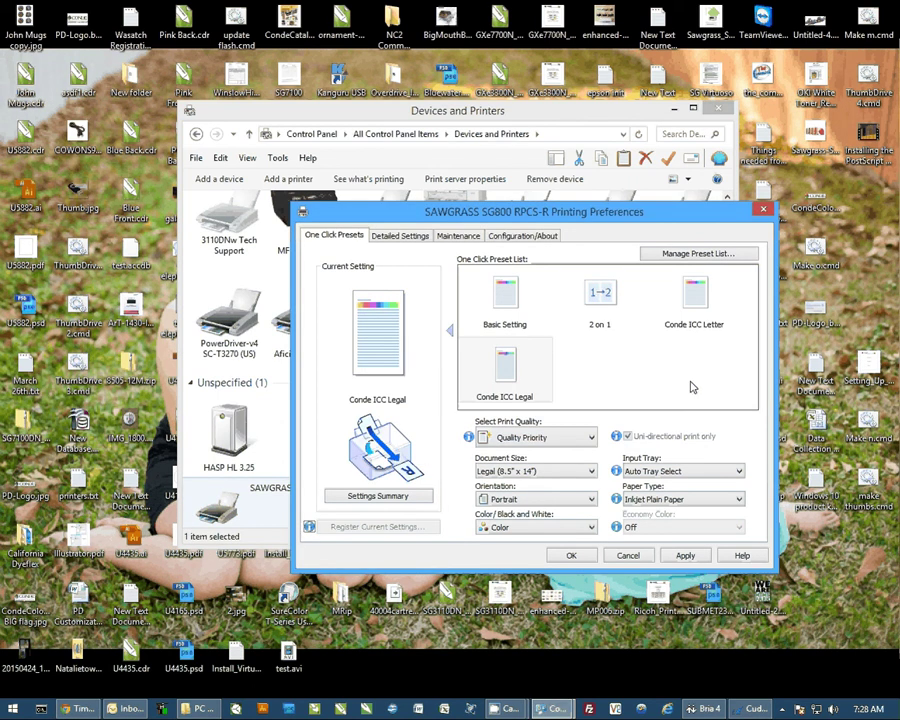
- Make Conde ICC Letter the current preset and close Printing Preferences with OK
{"action": "left_click", "coordinate": [508, 378]}
{"action": "key", "text": "Left"}
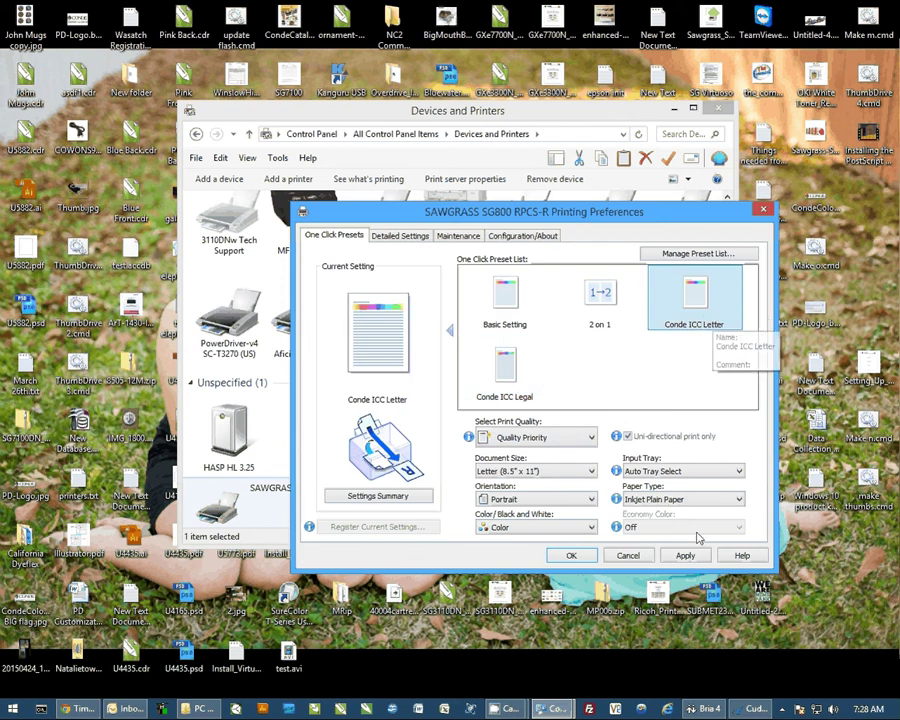
{"action": "left_click", "coordinate": [572, 557]}
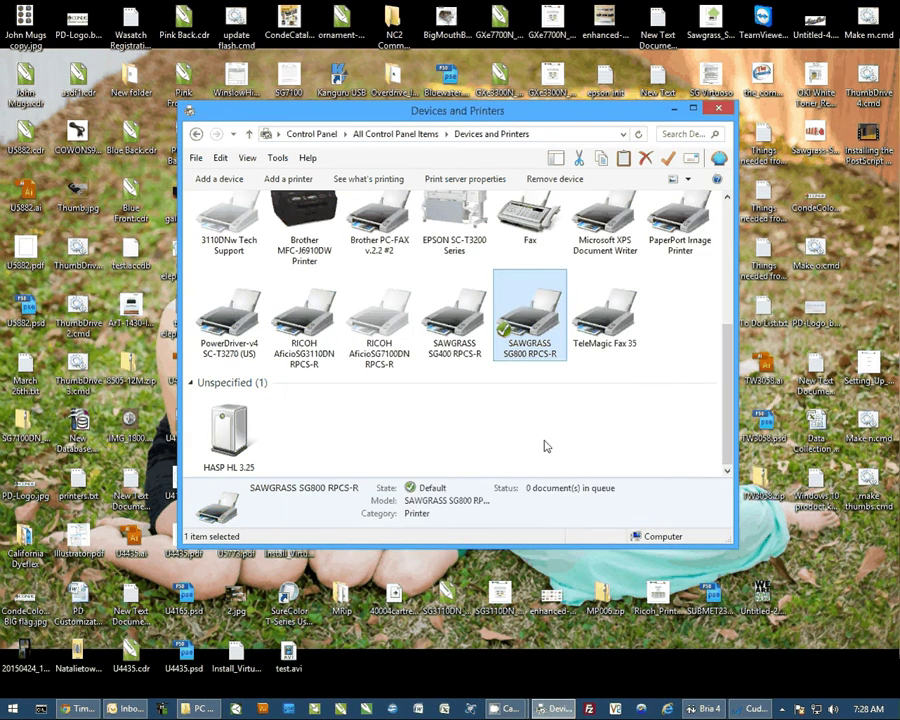
{"action": "left_click", "coordinate": [531, 399]}
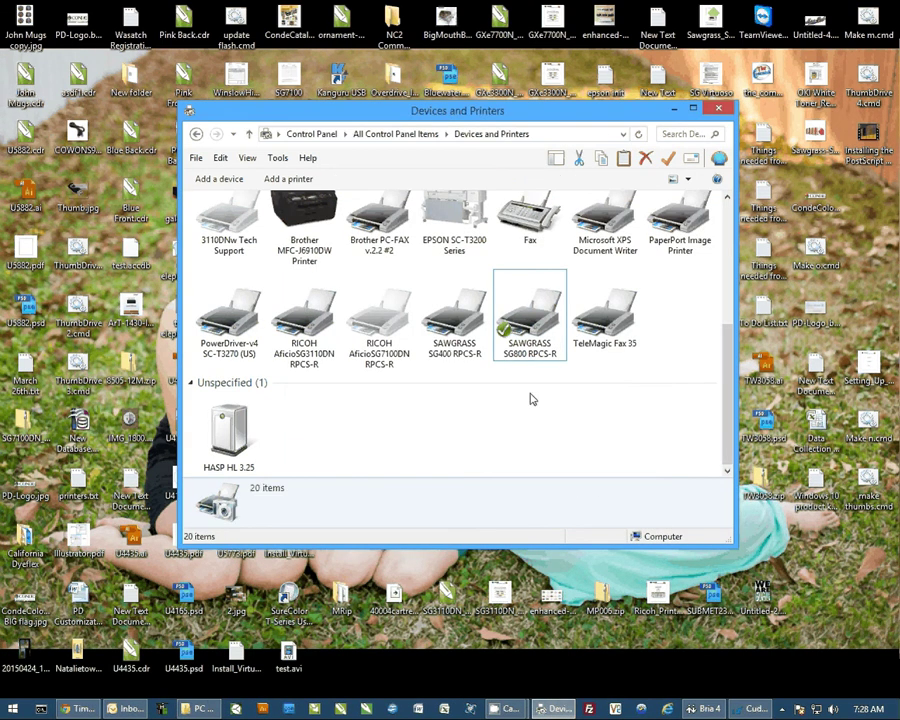